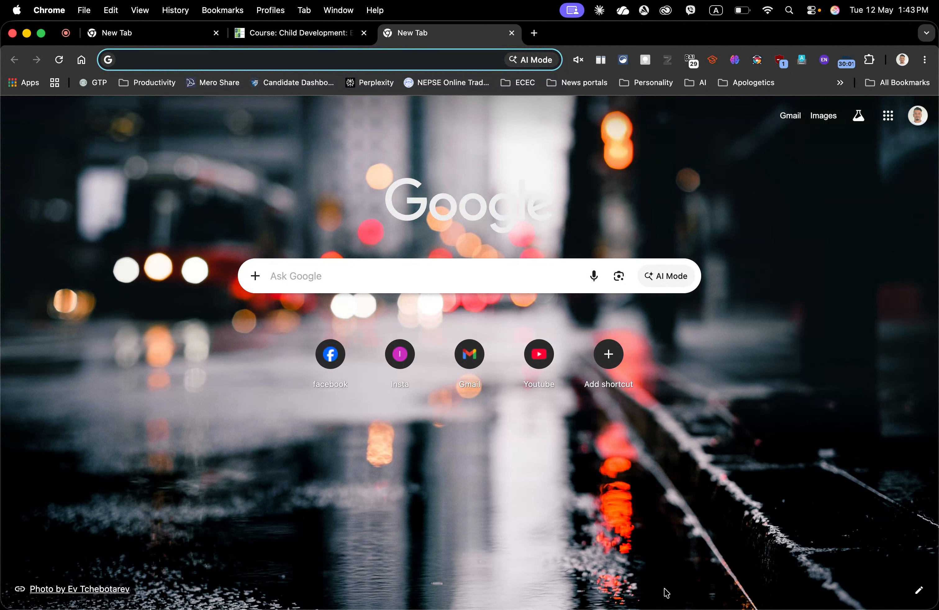
Step: Open the Wayground site in the new tab and check the library of created activities before returning home
type("wa")
key("Return")
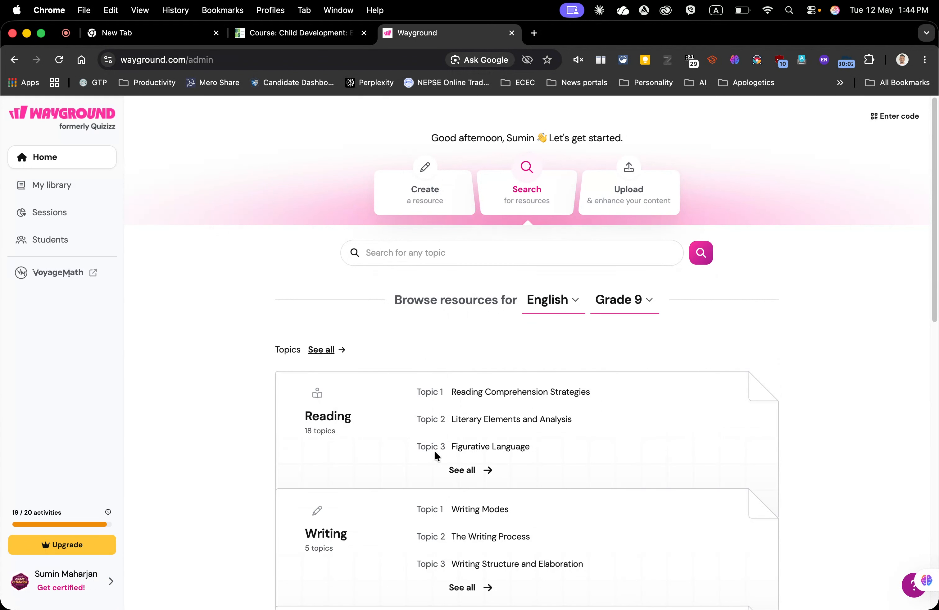
left_click(50, 188)
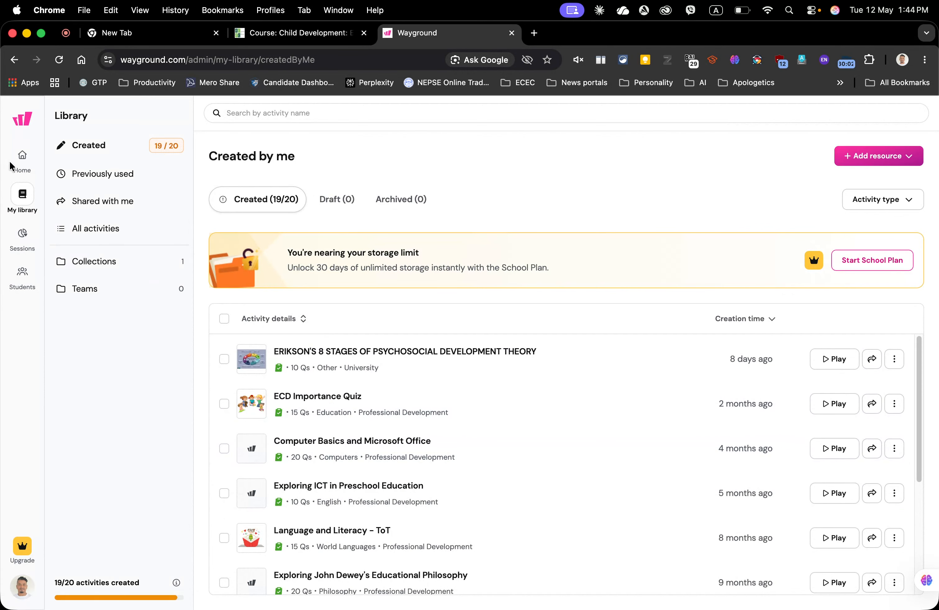
left_click(19, 160)
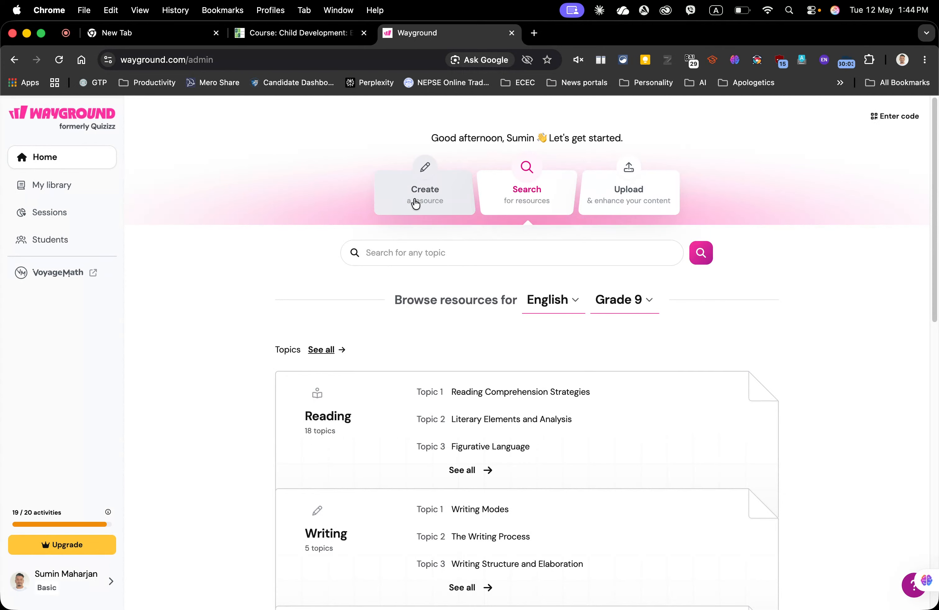
Step: Start creating a new Assessment resource
left_click(532, 204)
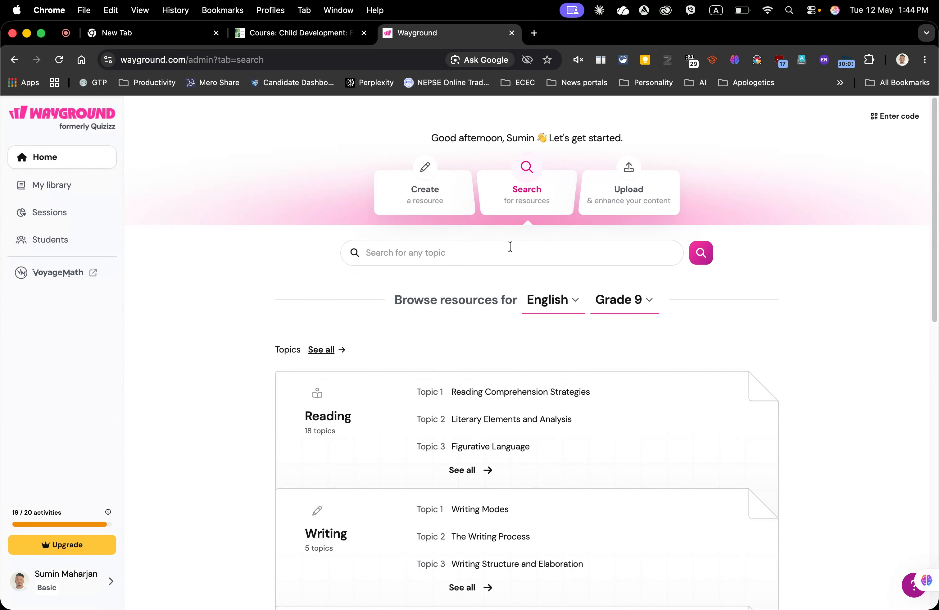
left_click(433, 203)
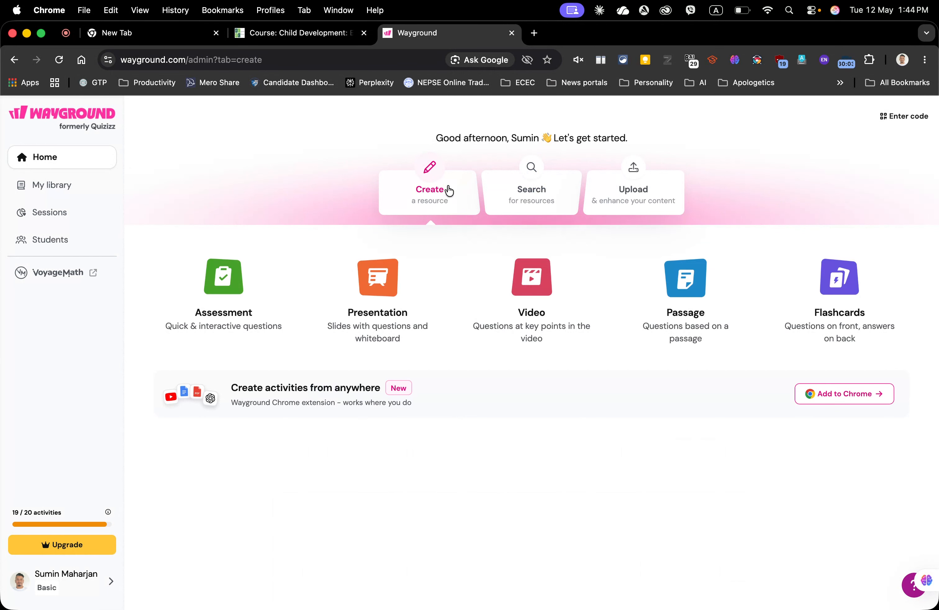
left_click(222, 301)
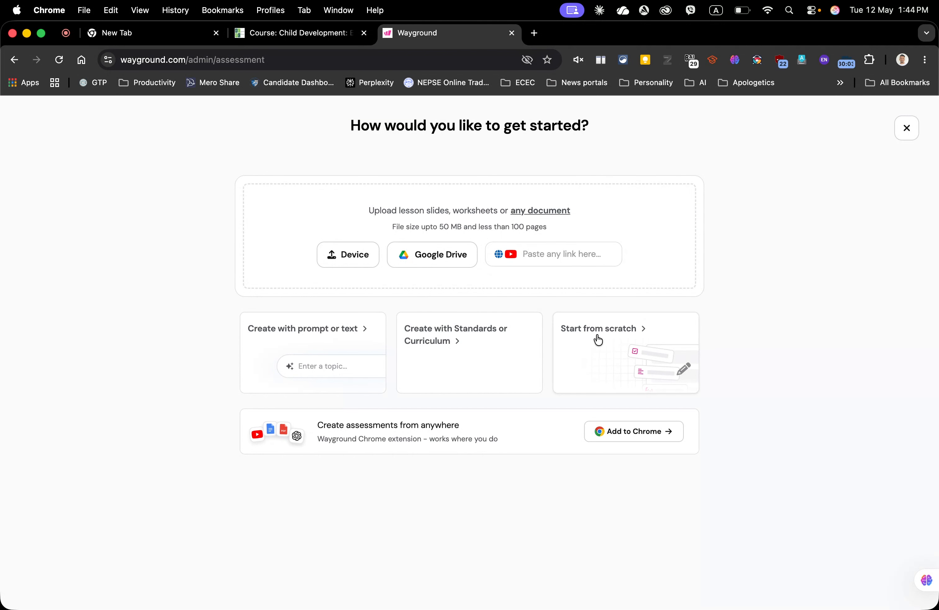
Step: Choose Create with prompt or text, paste a prompt for a 10-question multiple-choice quiz on Kohlberg's moral development, and accept the capitalisation fix
left_click(307, 366)
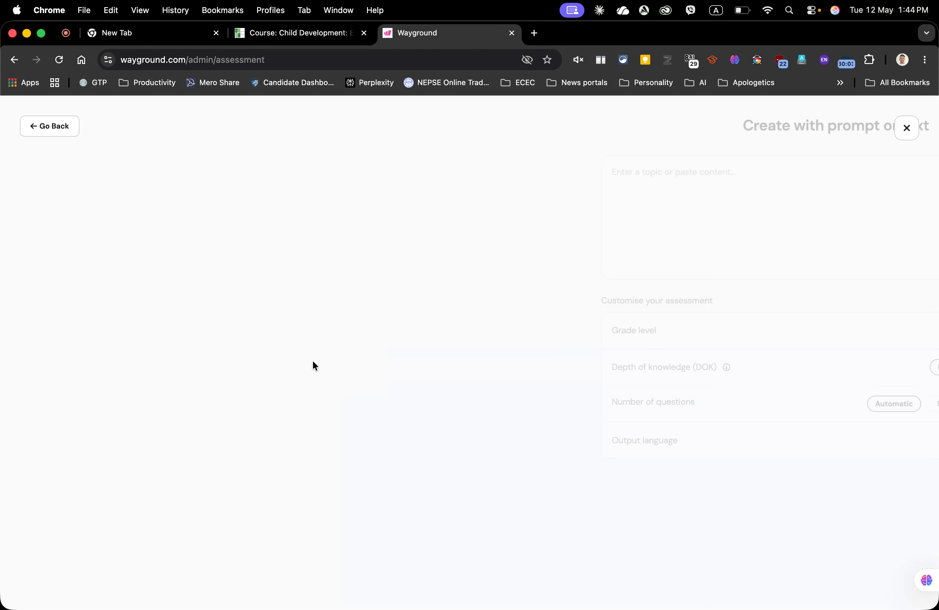
left_click(298, 176)
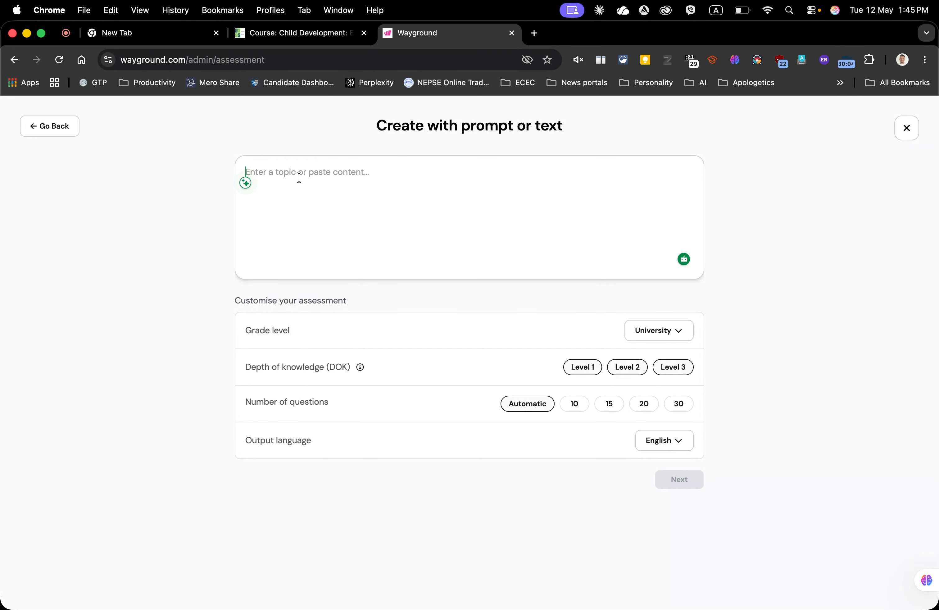
type("Create a multiple-choice quiz with 10 questions and provide answers. The topic is Kohlberg's Moral Development.")
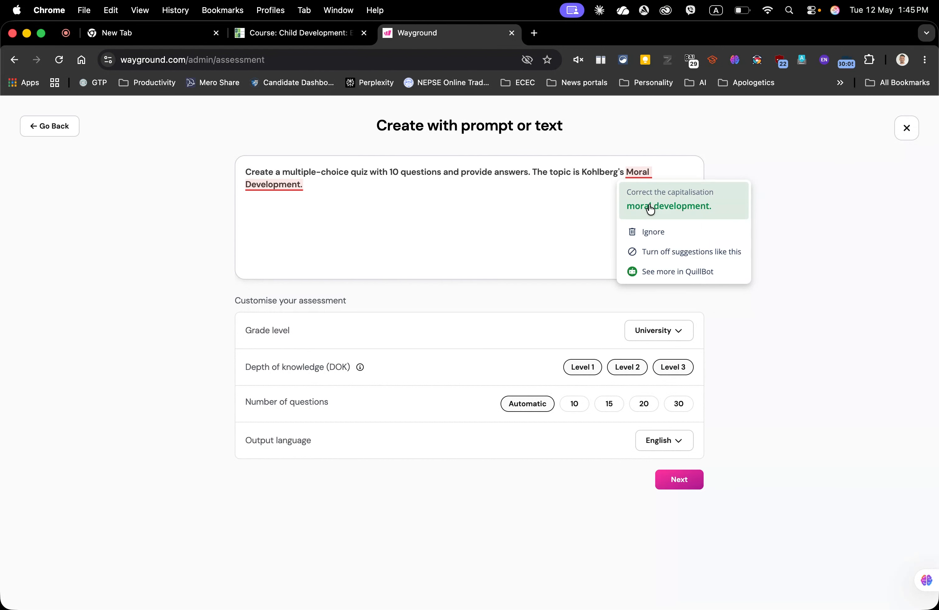
left_click(649, 206)
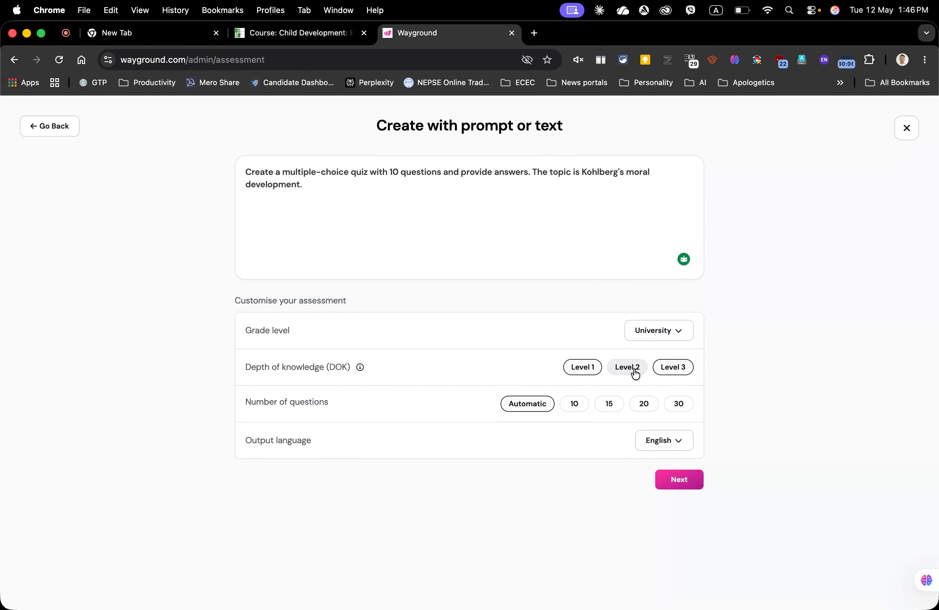
Step: Set the depth of knowledge to Level 2 and the number of questions to 10, then continue
left_click(595, 368)
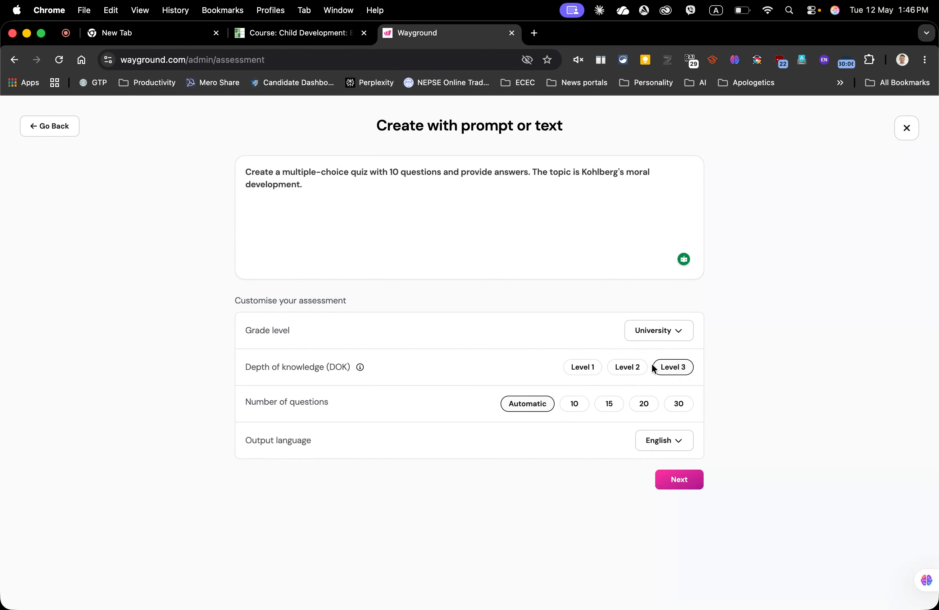
left_click(665, 370)
left_click(644, 368)
left_click(576, 406)
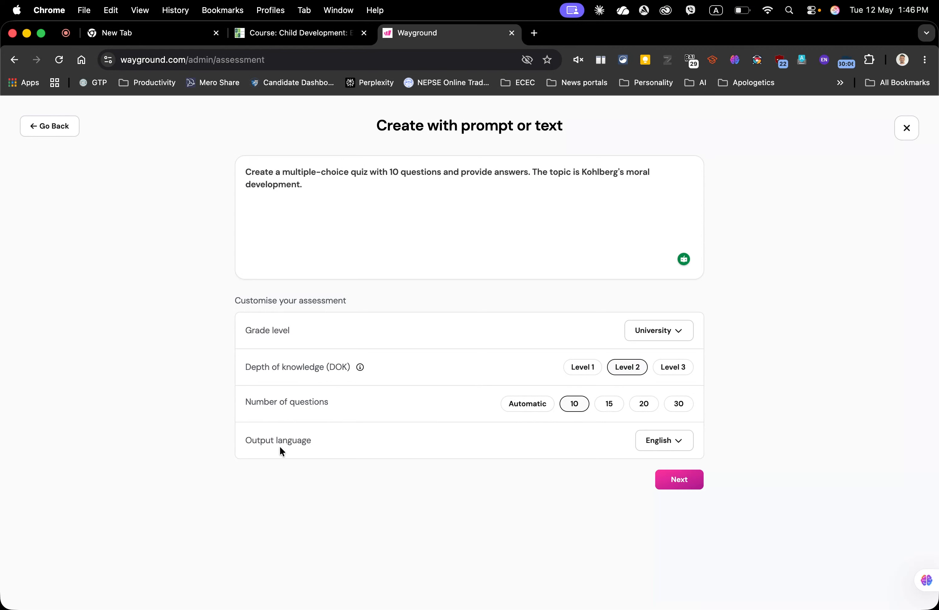
left_click(683, 484)
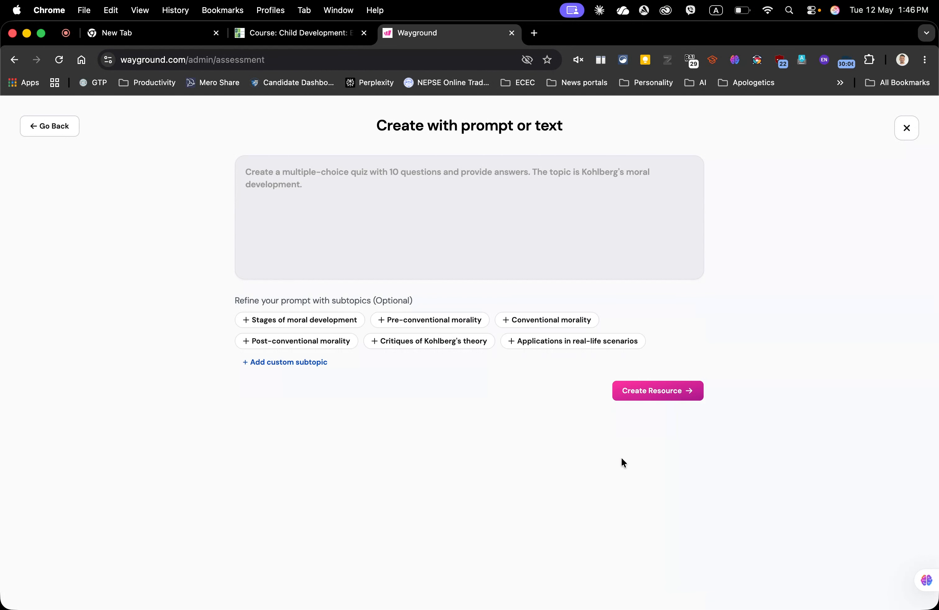
Step: Add the subtopics Stages of moral development and Critiques of Kohlberg's theory, then create the resource
left_click(273, 324)
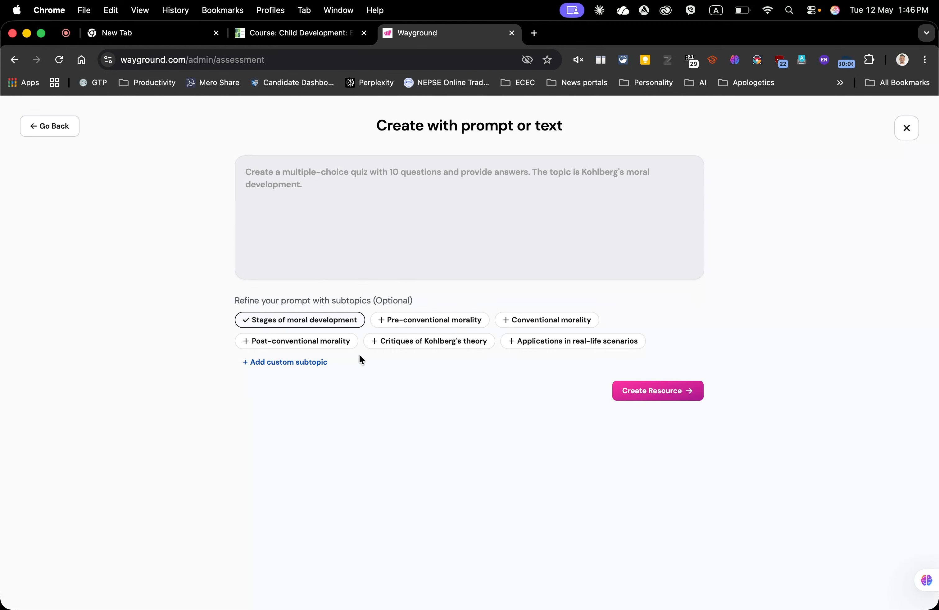
left_click(421, 350)
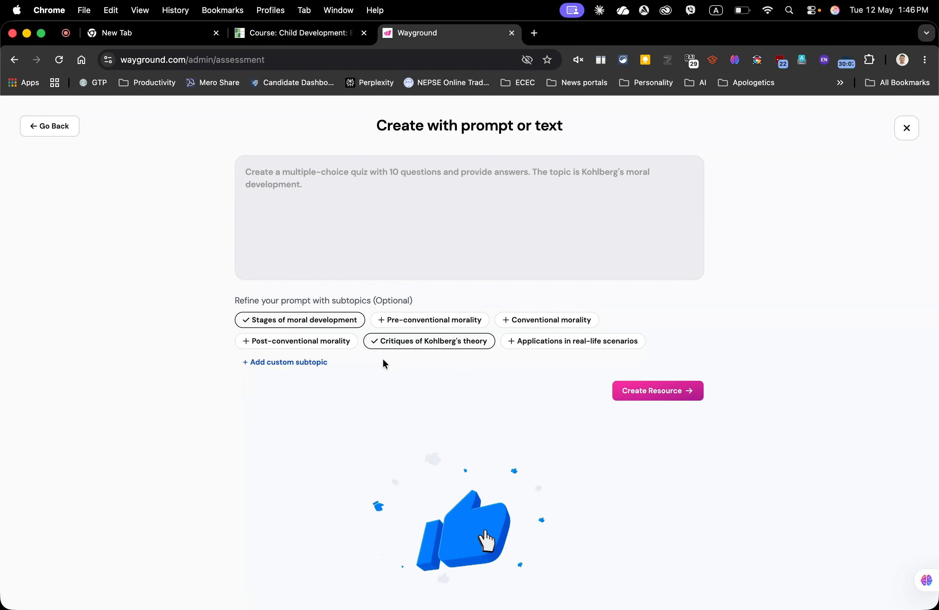
left_click(671, 393)
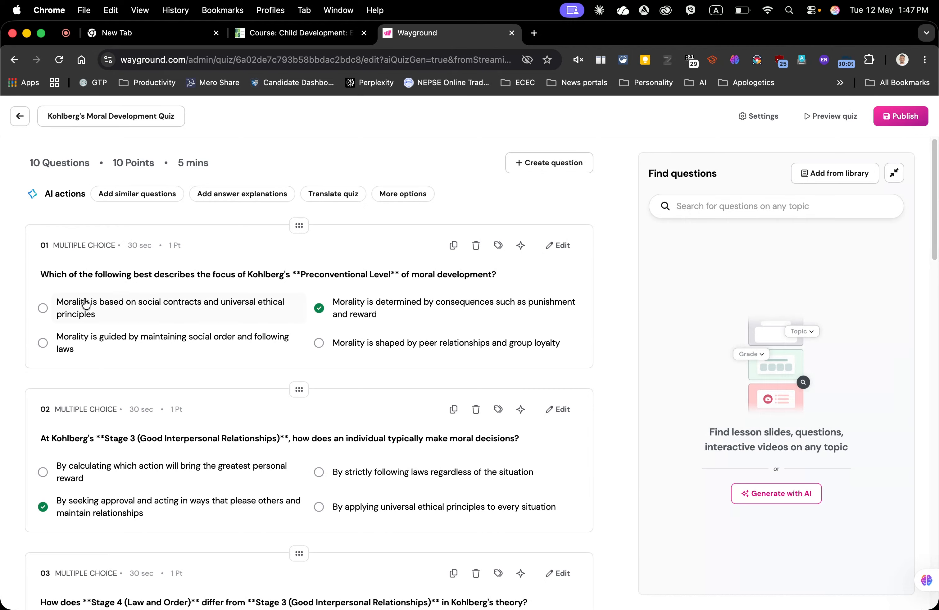
Step: Review the generated quiz questions and publish the quiz
scroll(268, 296, "down", 5)
scroll(268, 296, "down", 15)
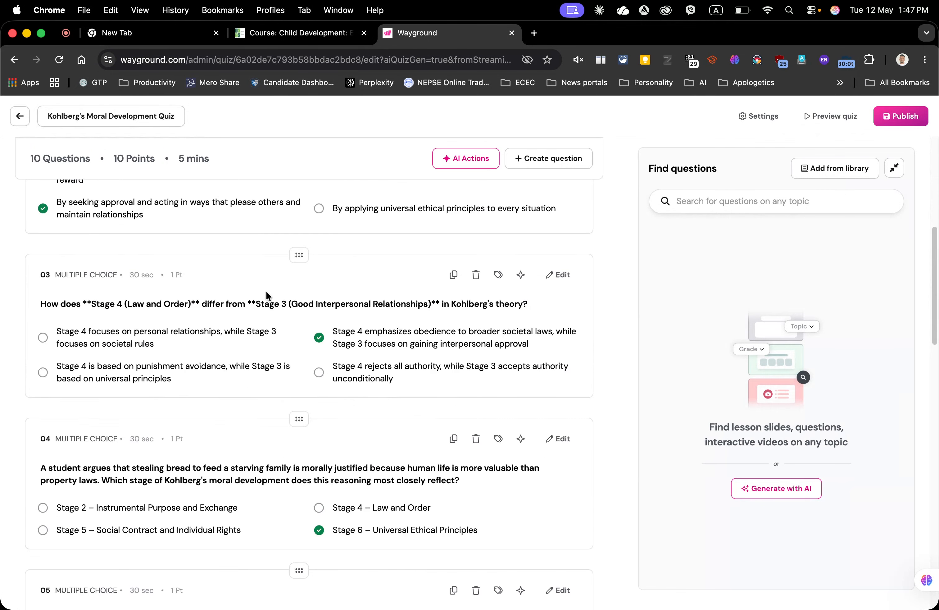
scroll(265, 295, "down", 5)
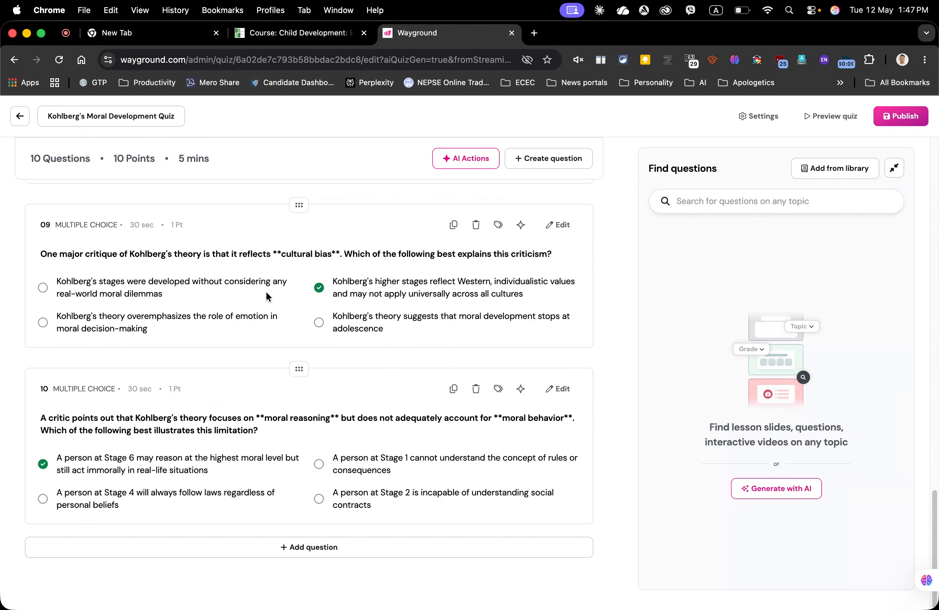
scroll(262, 307, "up", 20)
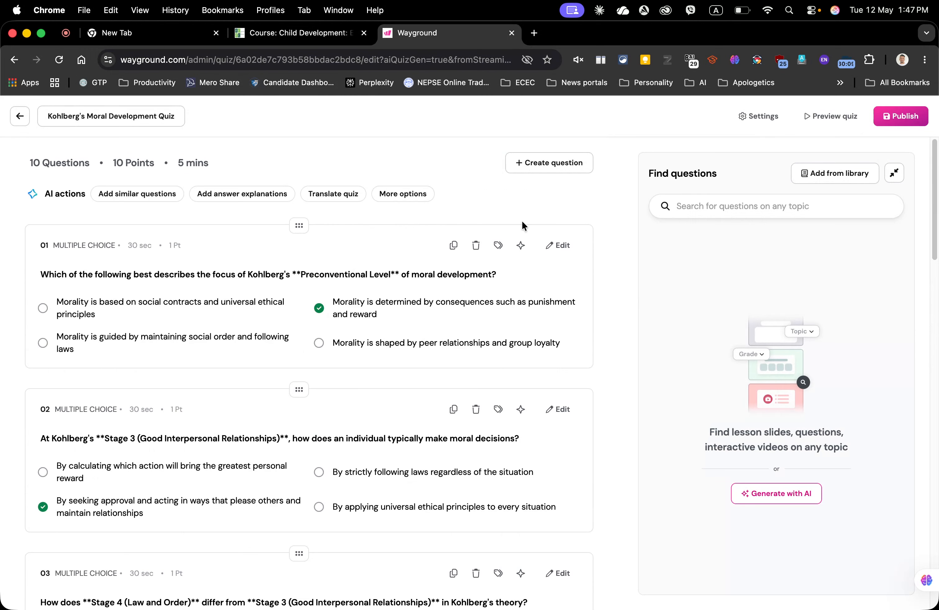
left_click(903, 117)
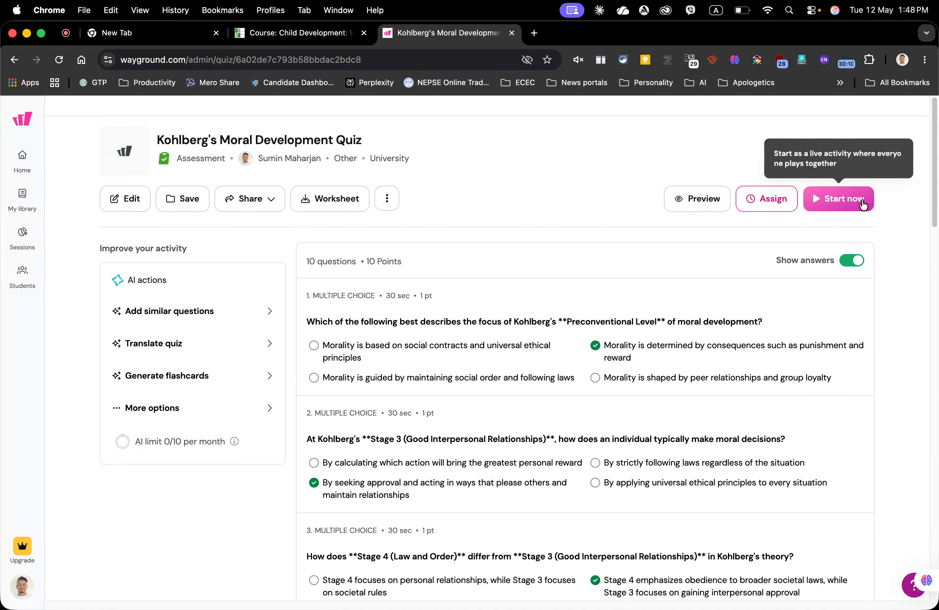
Step: Start a teacher-led live session of the quiz
left_click(838, 198)
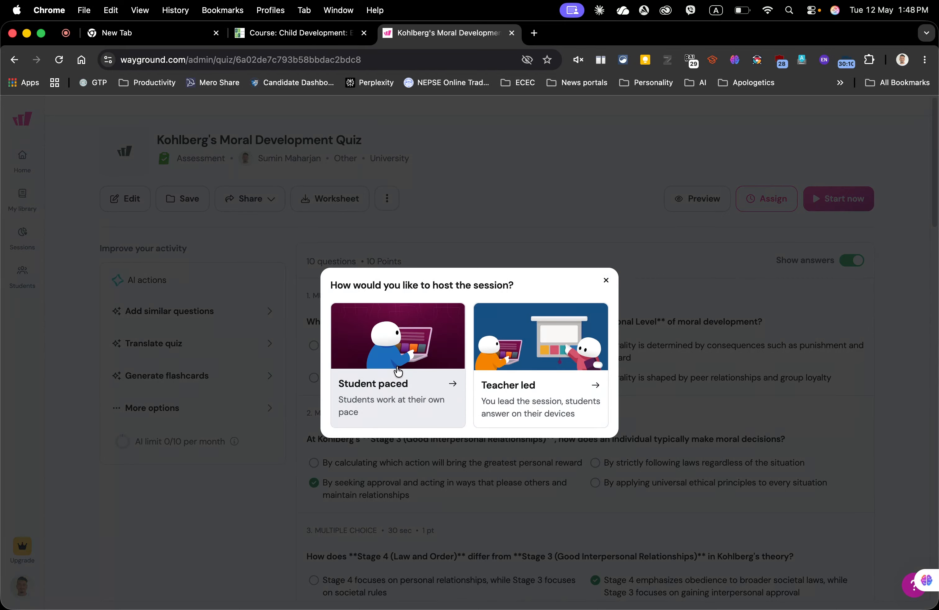
left_click(523, 368)
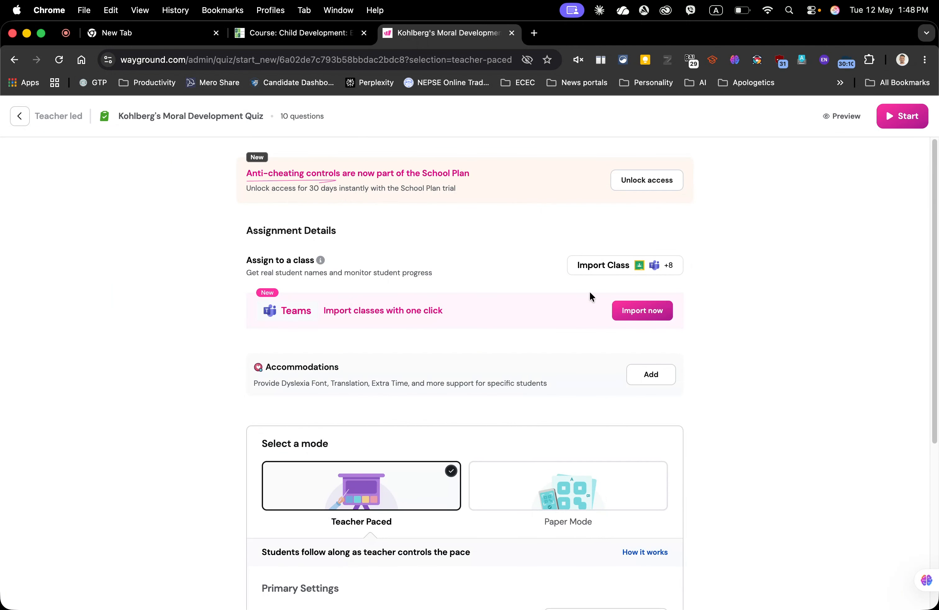
left_click(902, 117)
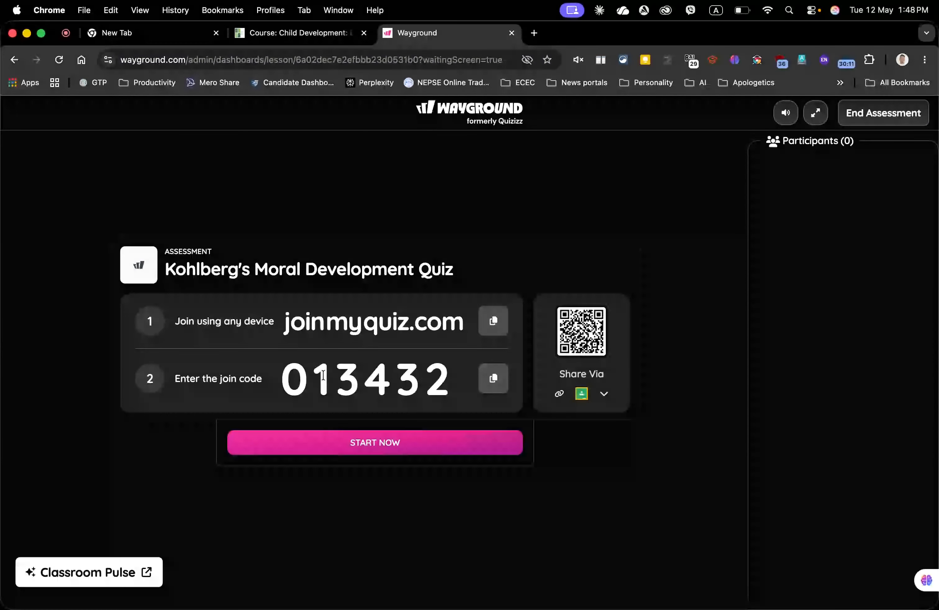
Step: Enlarge and close the join QR code, then end the assessment session
left_click(587, 338)
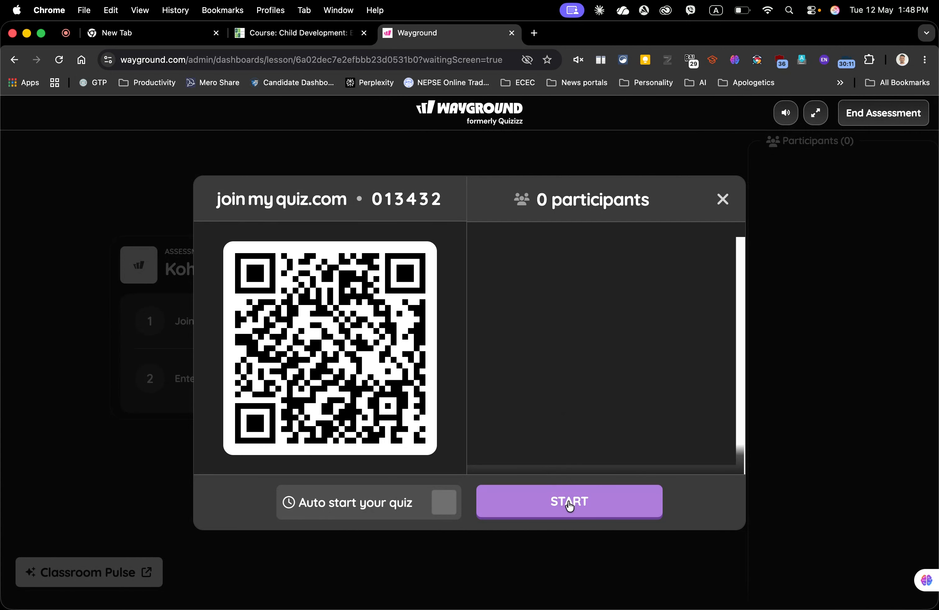
left_click(722, 199)
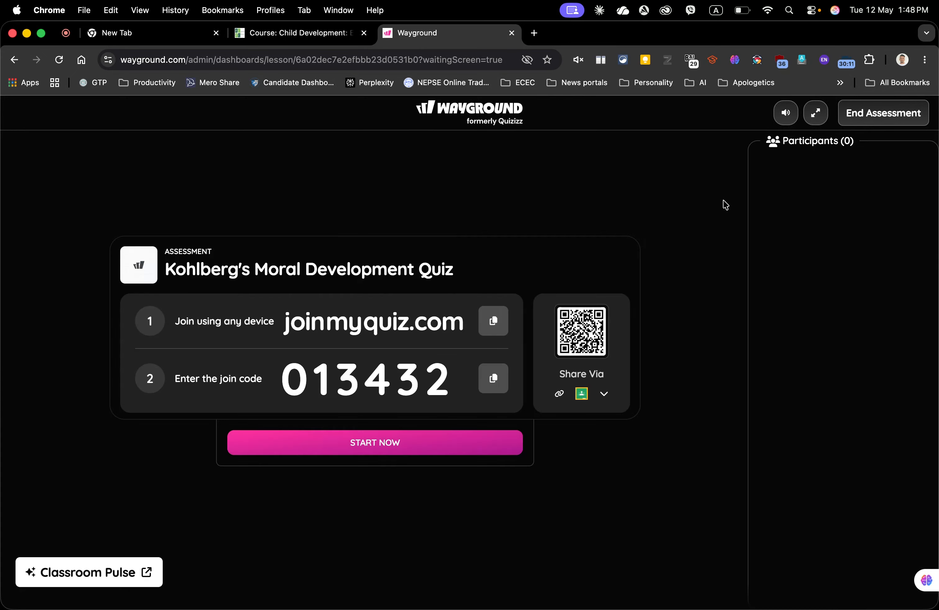
left_click(856, 119)
left_click(574, 379)
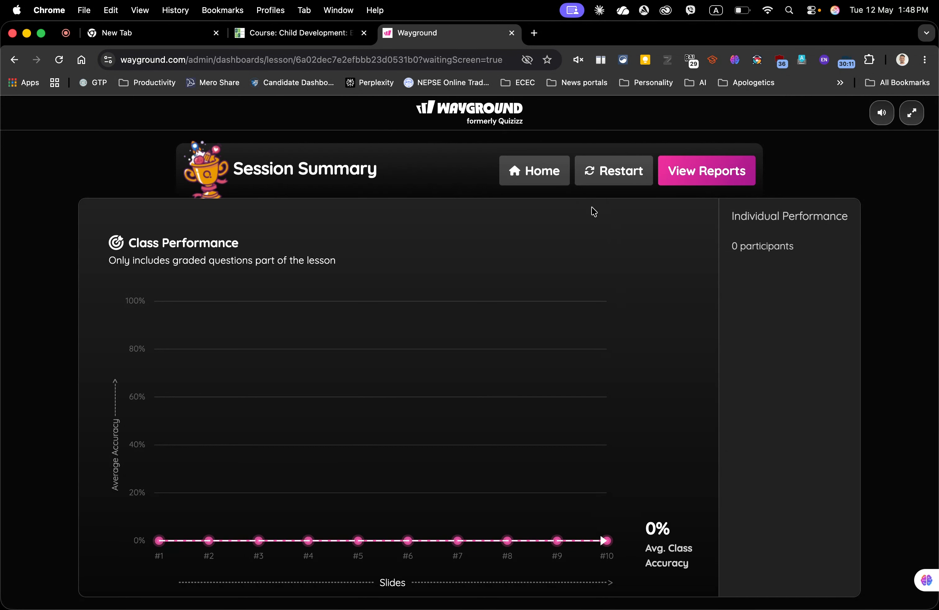
Step: Go to the library and open the Kohlberg's Moral Development Quiz
left_click(525, 181)
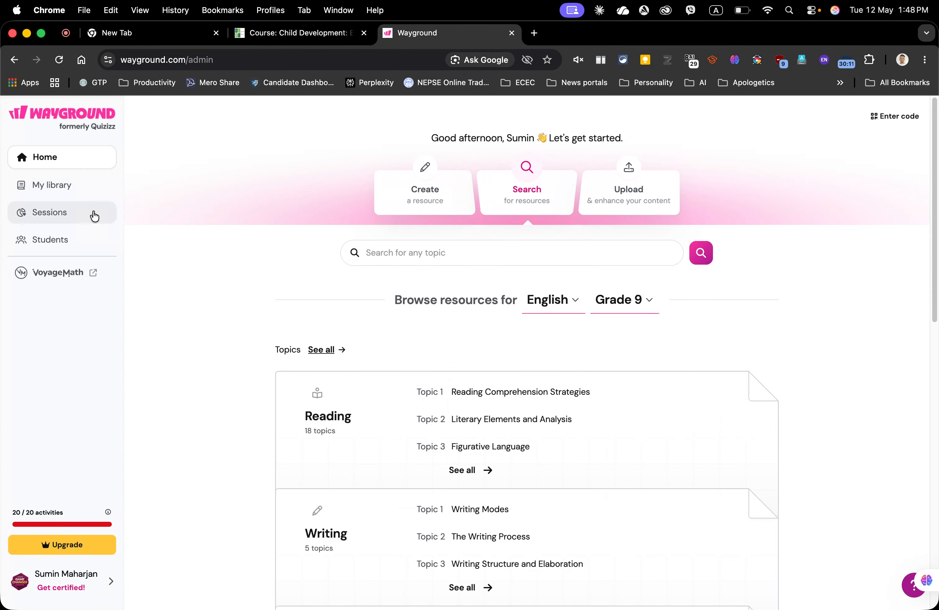
left_click(59, 188)
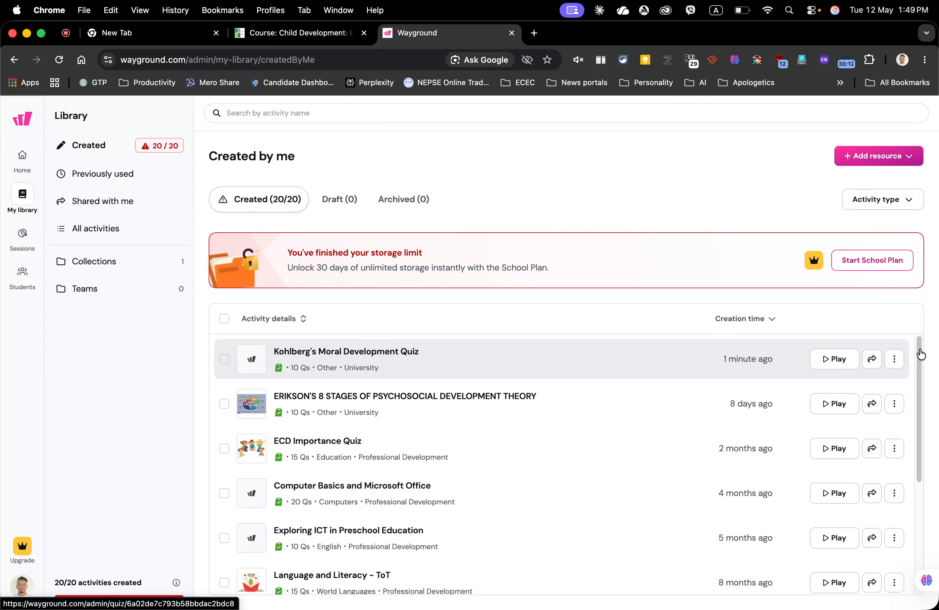
left_click(895, 360)
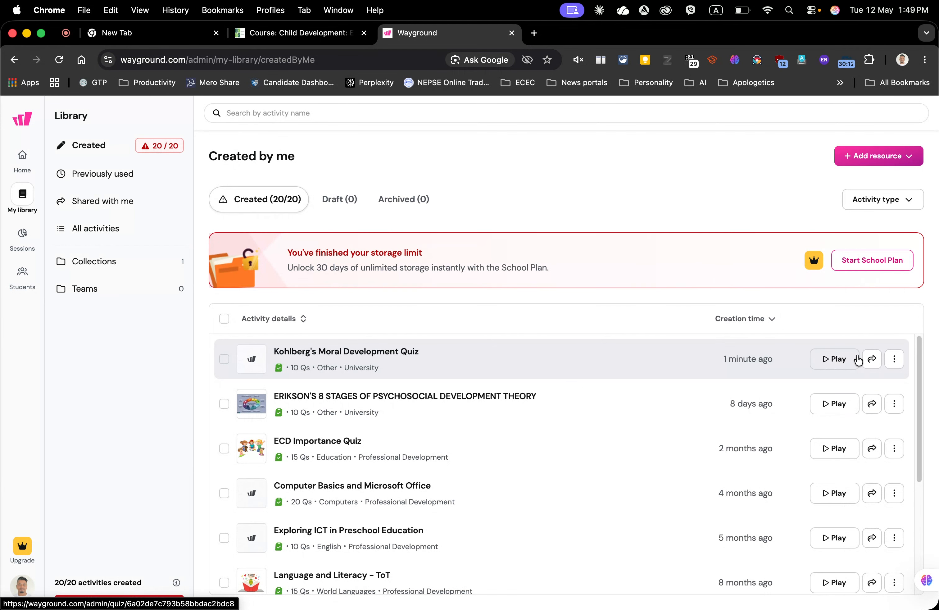
left_click(875, 360)
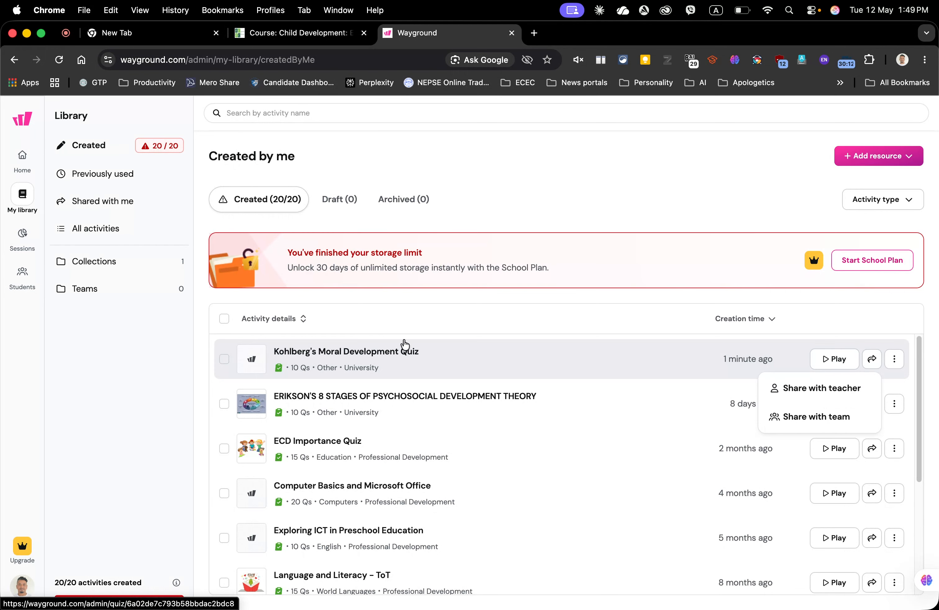
left_click(397, 351)
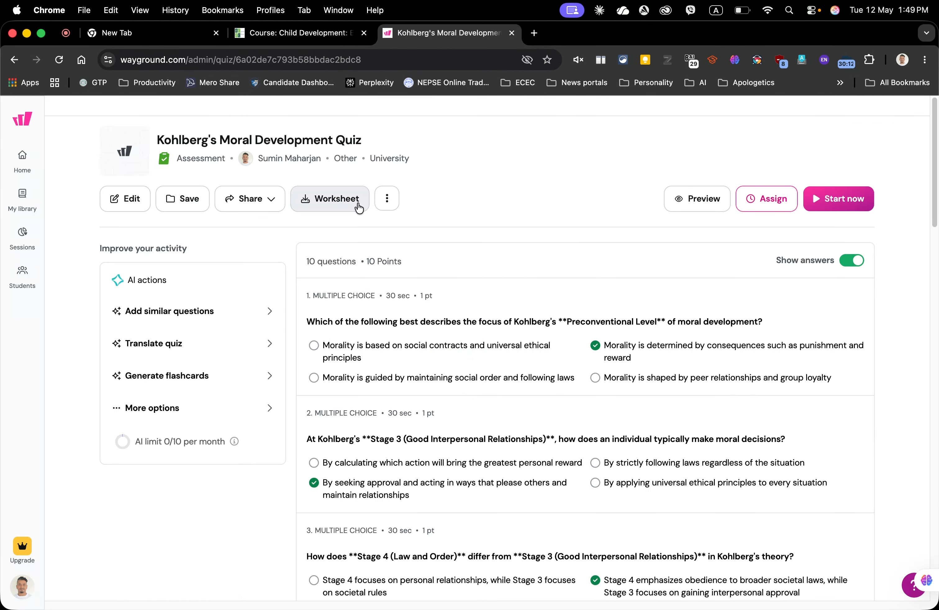
Step: Open the quiz's Embed options to get its embed link and code
left_click(389, 201)
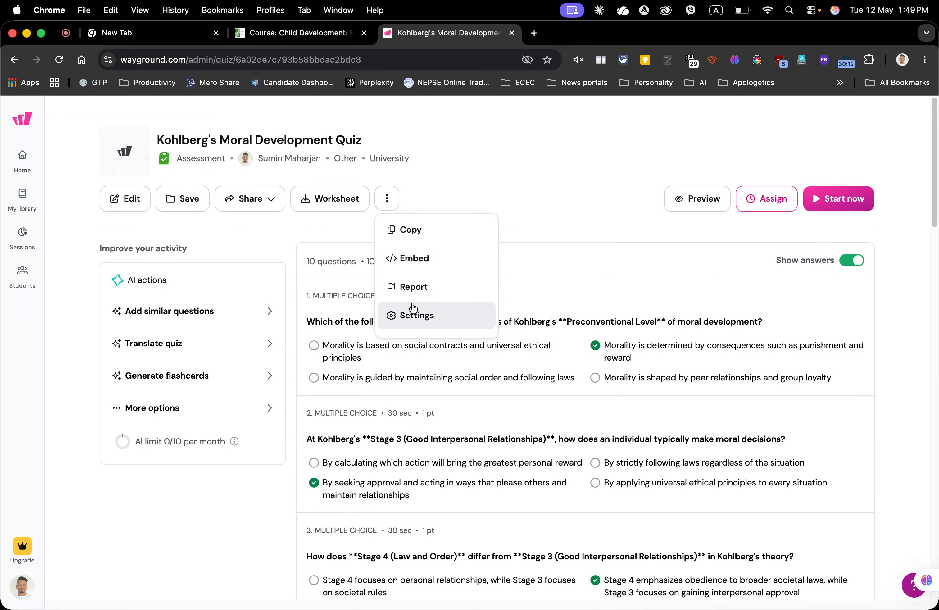
left_click(416, 259)
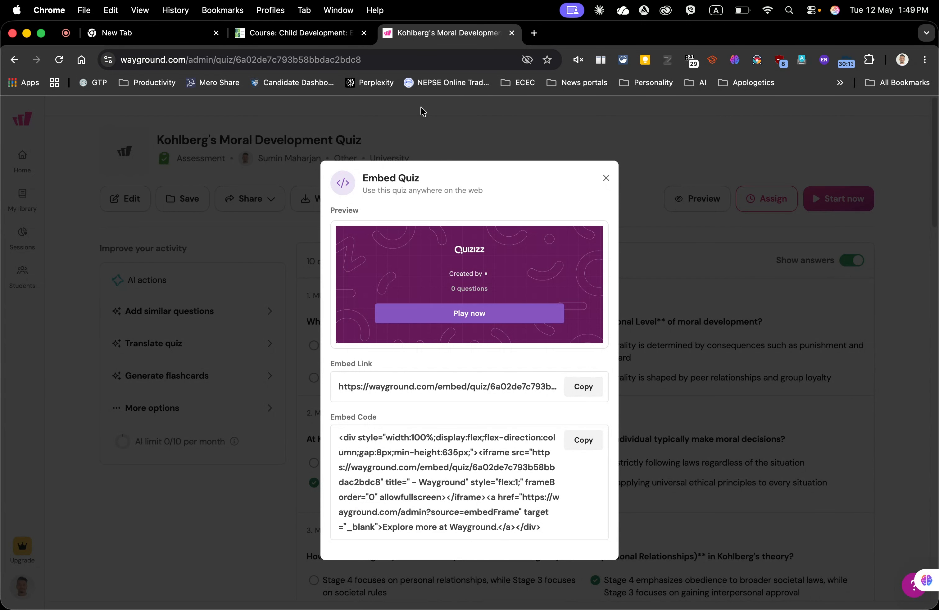
Step: Switch to the Child Development course tab and scroll back to the top of the course page
left_click(282, 35)
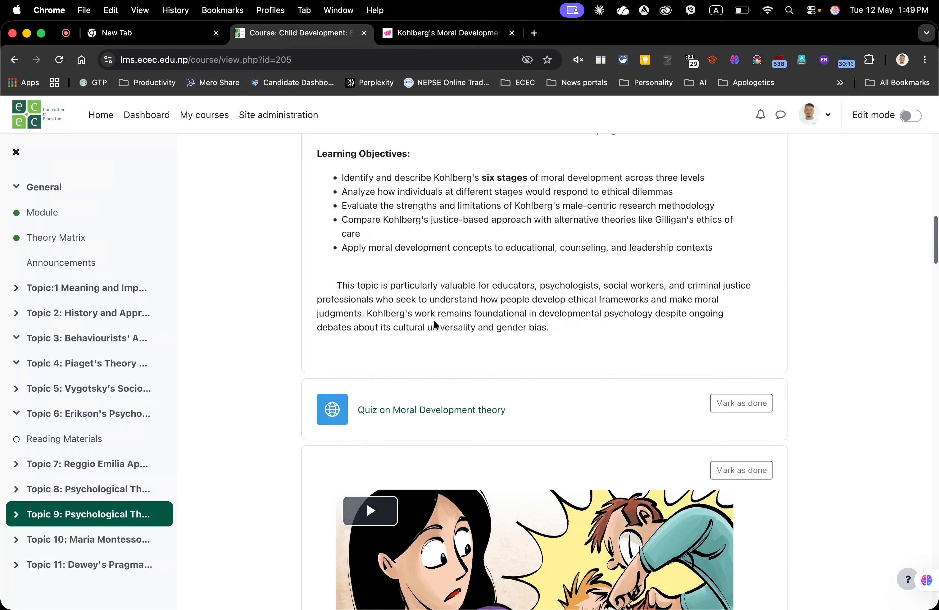
scroll(487, 335, "up", 5)
scroll(487, 335, "up", 6)
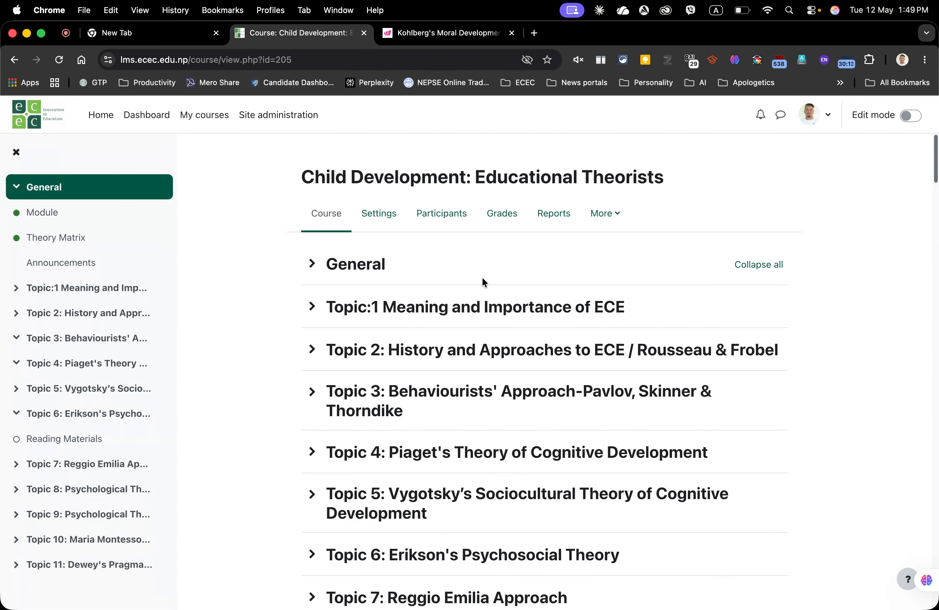
Step: Turn on Edit mode for the Child Development course
scroll(465, 344, "down", 12)
scroll(466, 348, "down", 5)
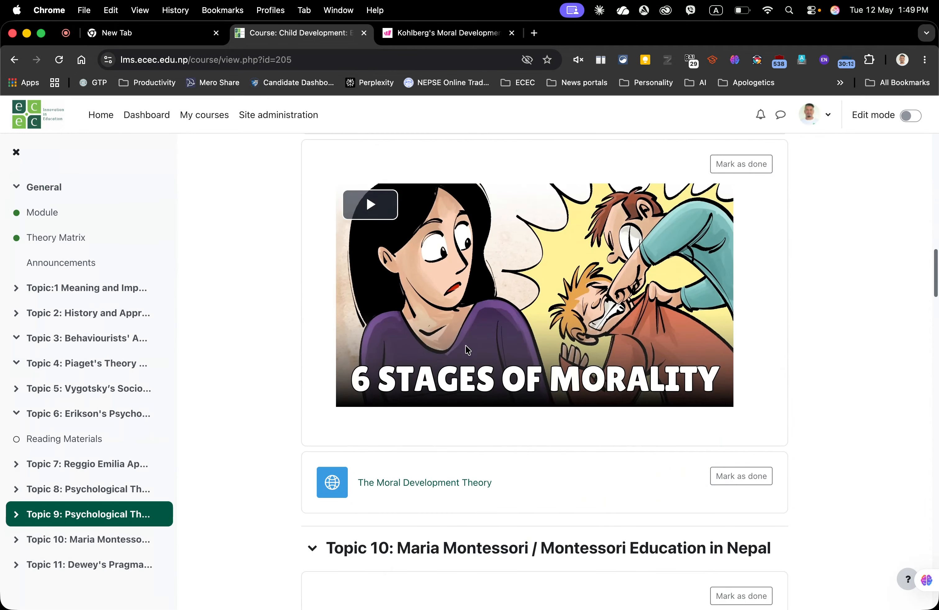
scroll(517, 378, "up", 3)
scroll(517, 378, "up", 10)
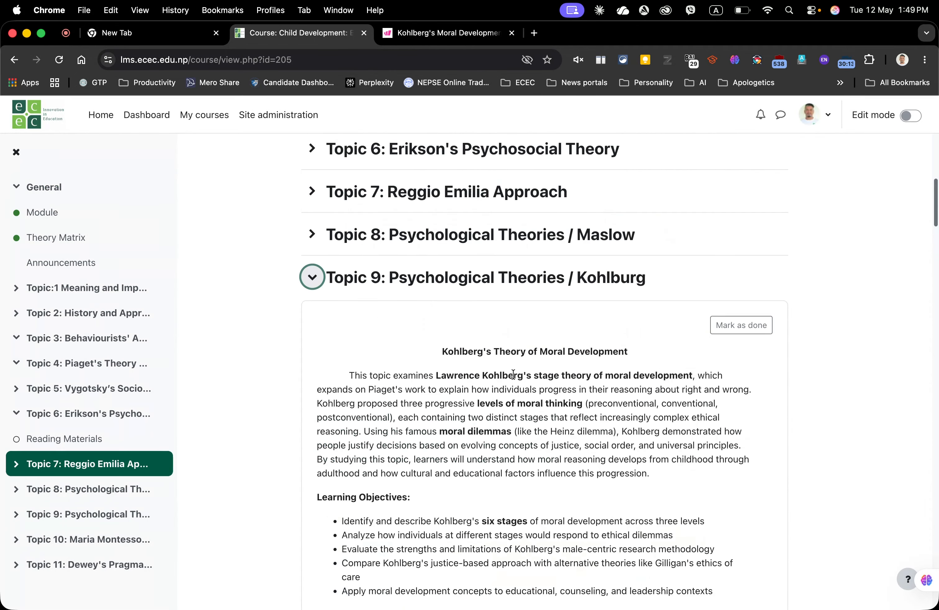
scroll(595, 319, "down", 8)
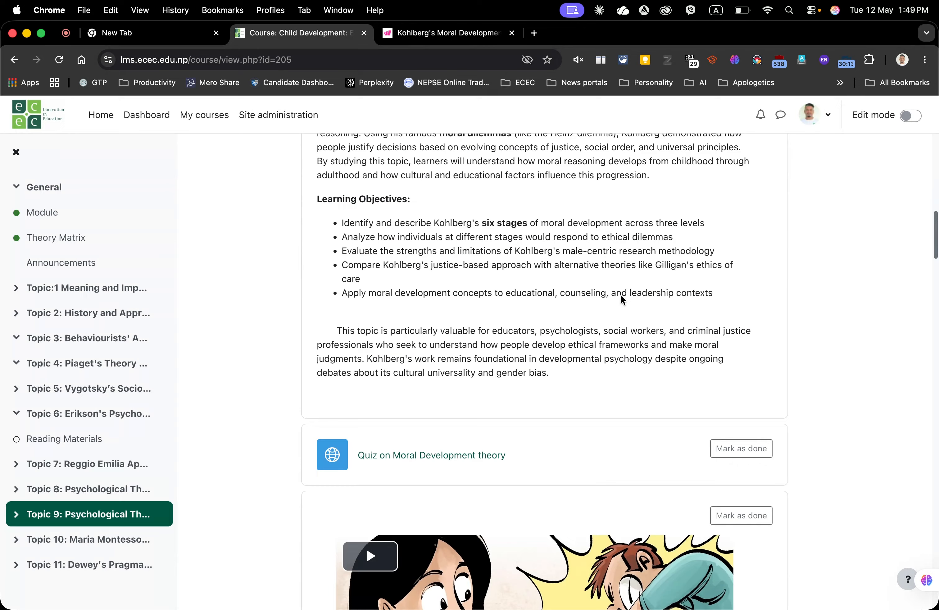
left_click(910, 115)
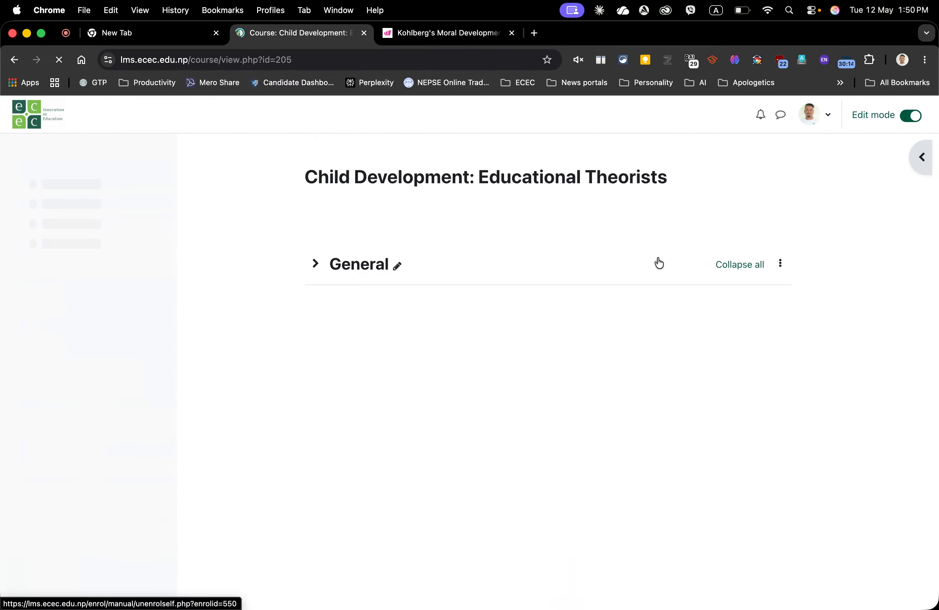
Step: Add a Text and media area to Topic 9 containing the pasted Wayground embed link, and save it
scroll(578, 293, "down", 8)
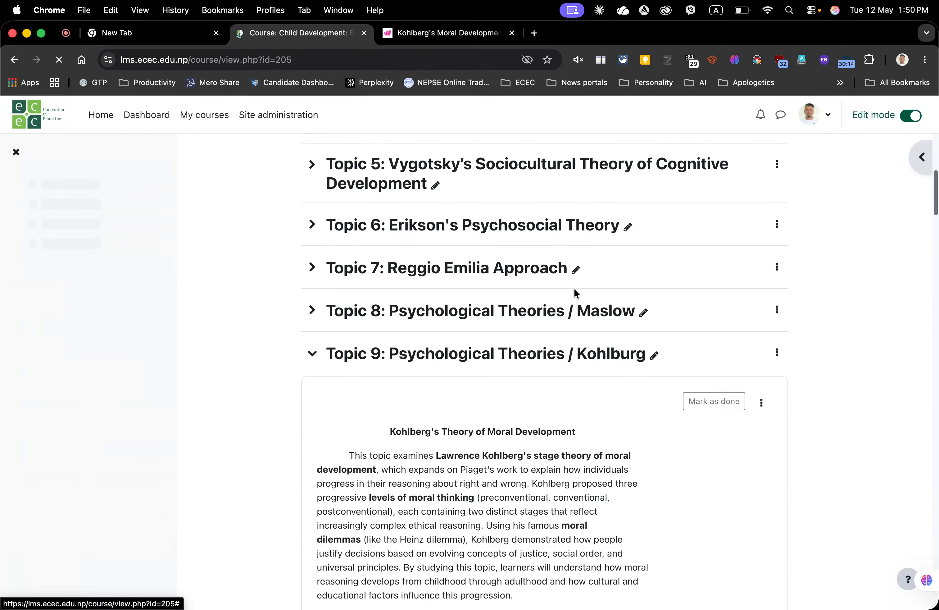
scroll(458, 348, "down", 15)
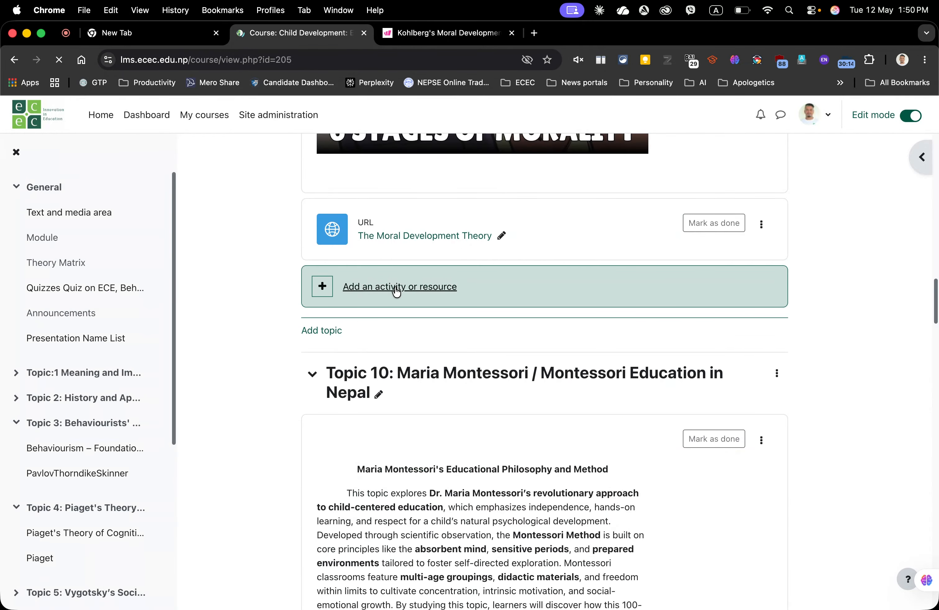
left_click(395, 290)
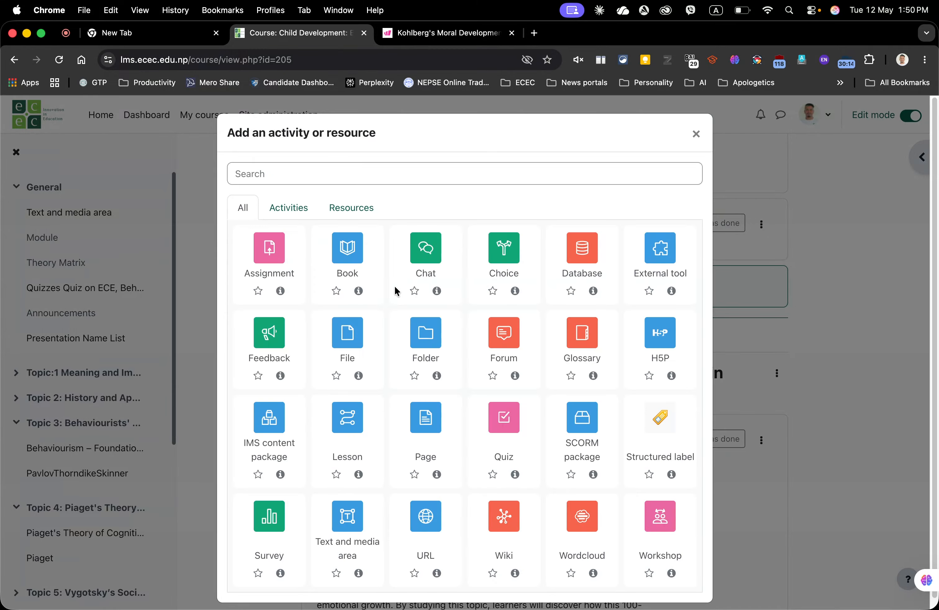
left_click(347, 519)
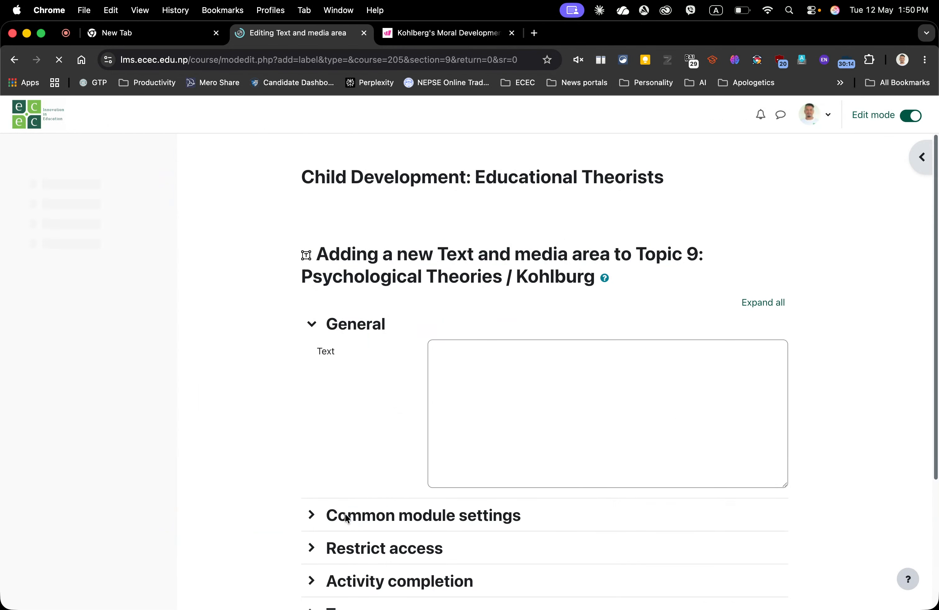
left_click(559, 429)
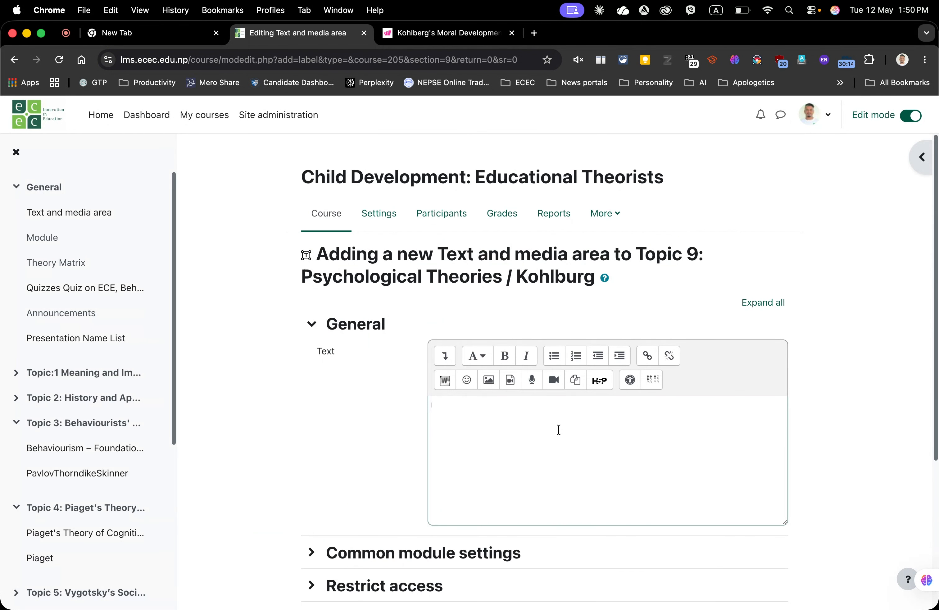
type("https://wayground.com/embed/quiz/6a02de7c793b58bbdac2bdc8")
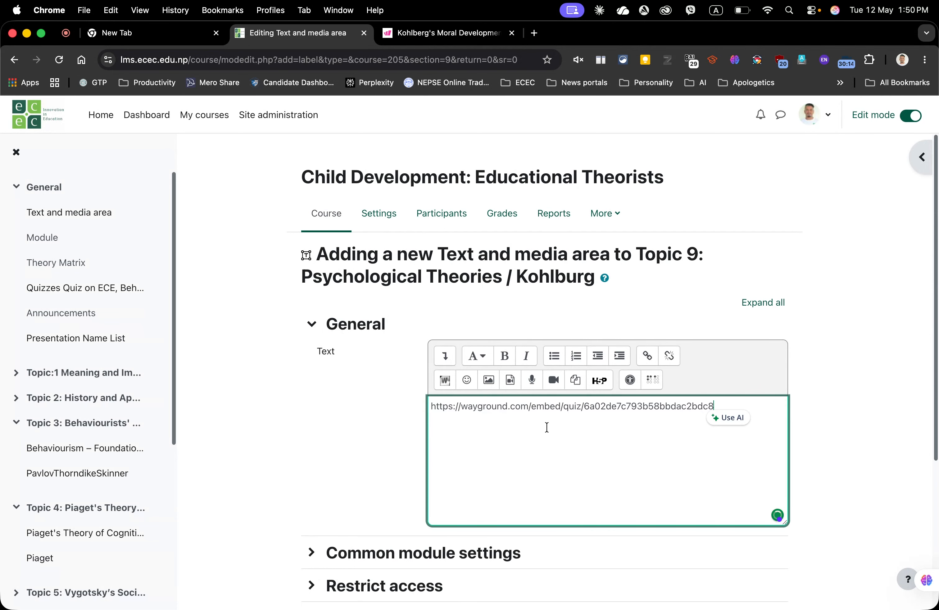
key("Return")
scroll(487, 441, "down", 5)
left_click(495, 533)
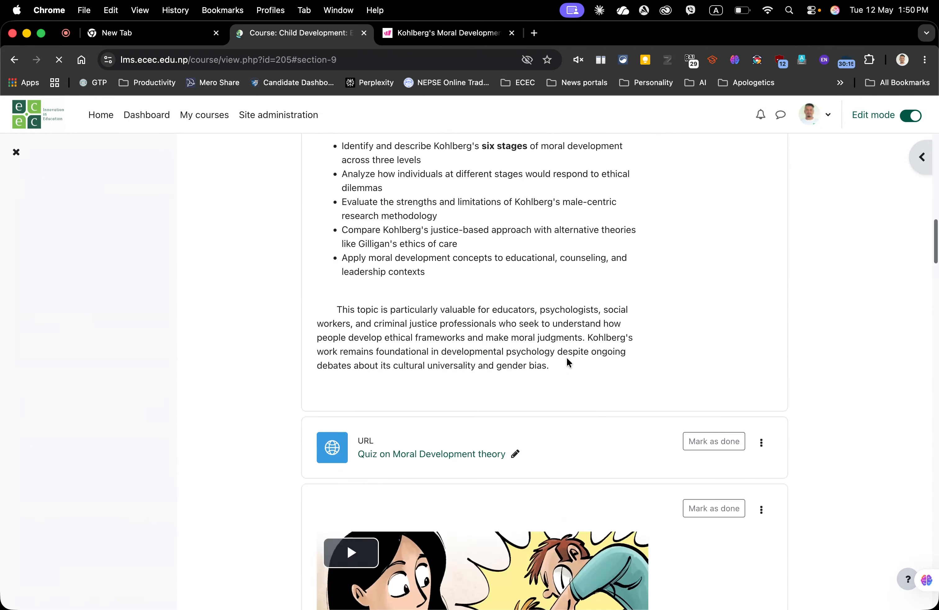
Step: Turn off Edit mode, open the embed link in Topic 9 to test it, and go back to the course
scroll(566, 358, "down", 2)
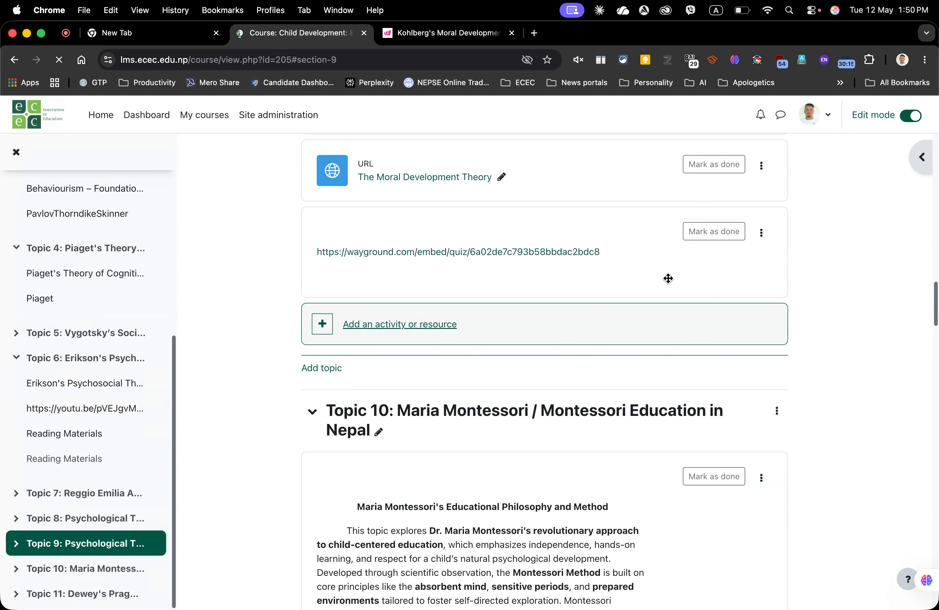
left_click(907, 113)
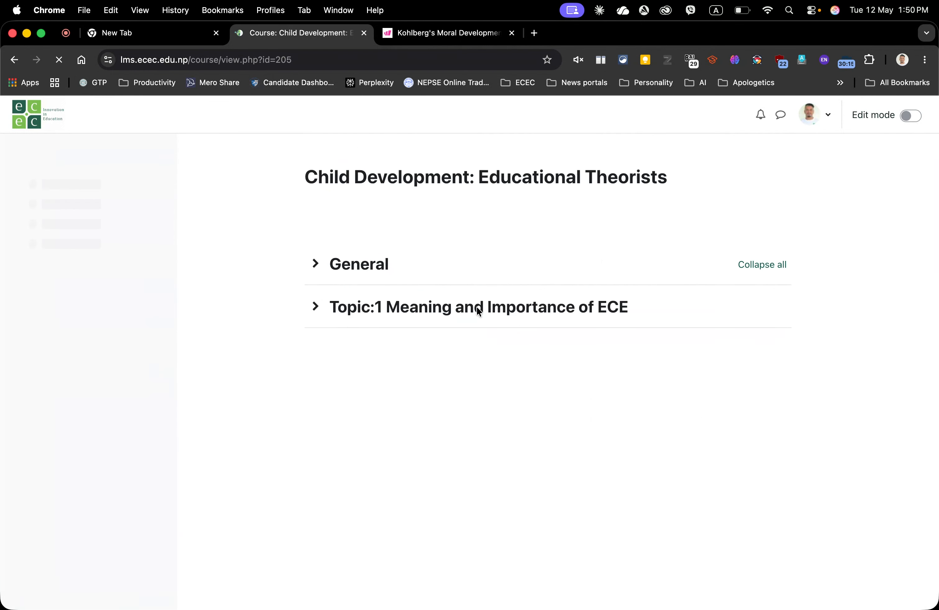
scroll(477, 308, "down", 15)
scroll(477, 308, "up", 9)
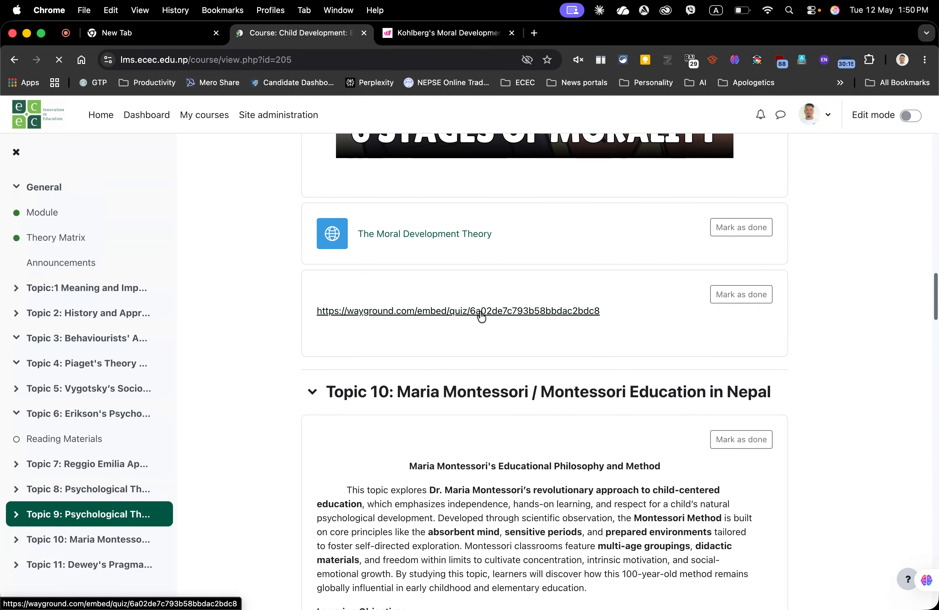
left_click(481, 313)
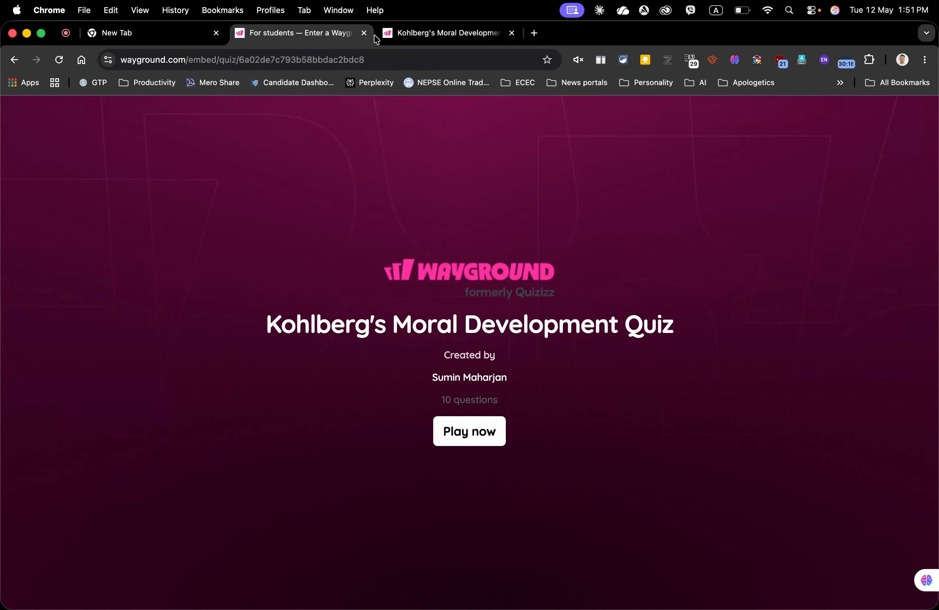
left_click(14, 63)
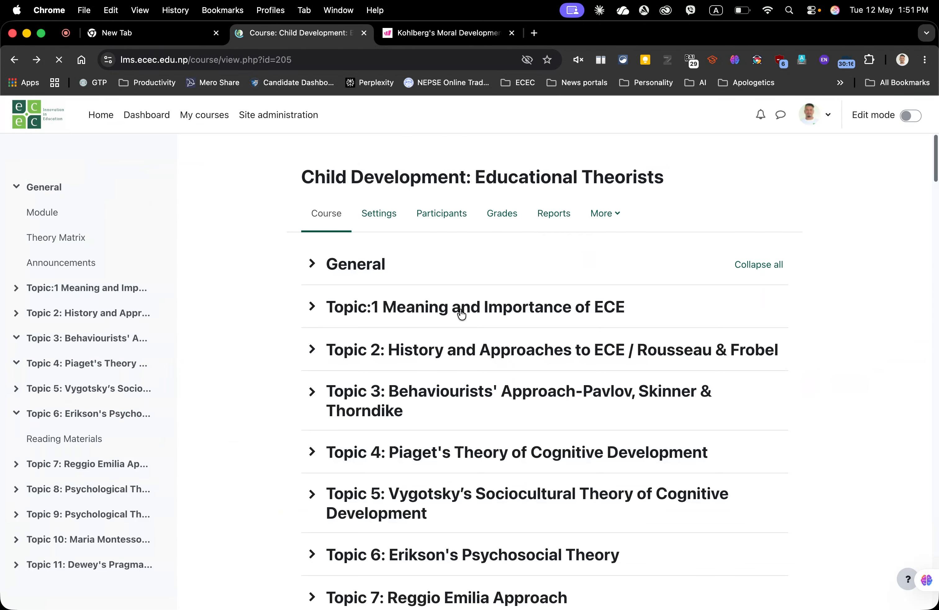
Step: Return from the quiz's embed options, turn on Edit mode, and start adding another Text and media area to Topic 9
key("ctrl+Tab")
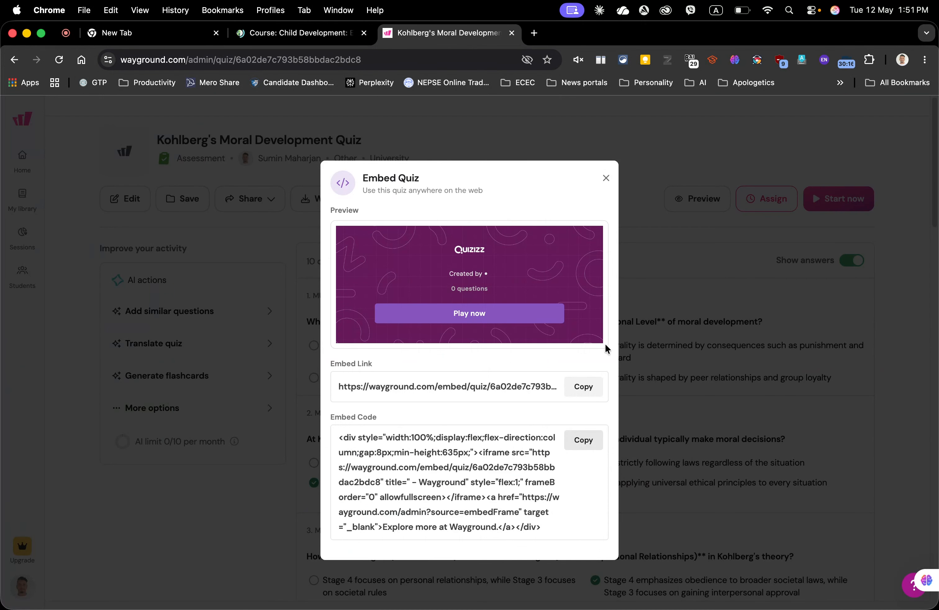
left_click(301, 33)
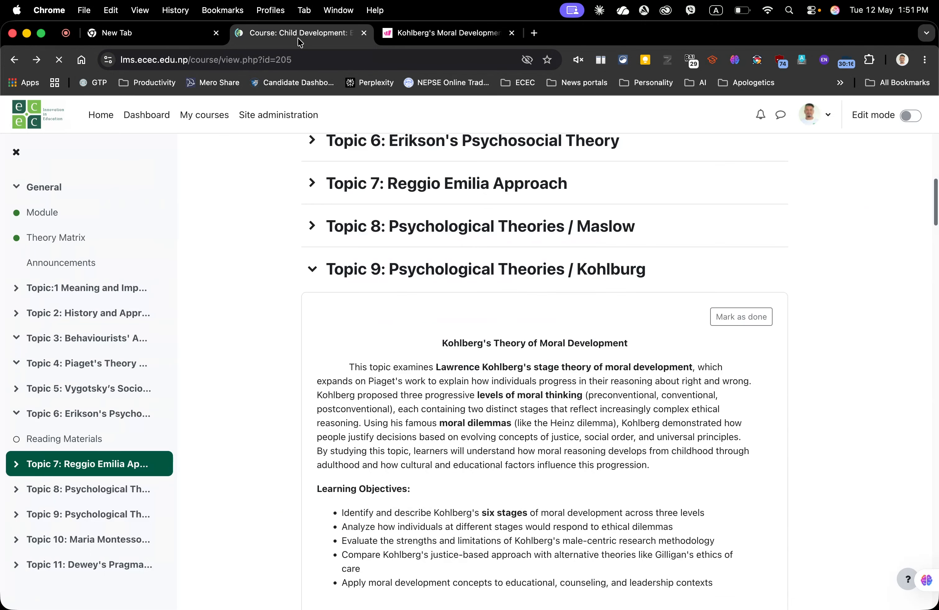
left_click(914, 117)
scroll(527, 396, "down", 20)
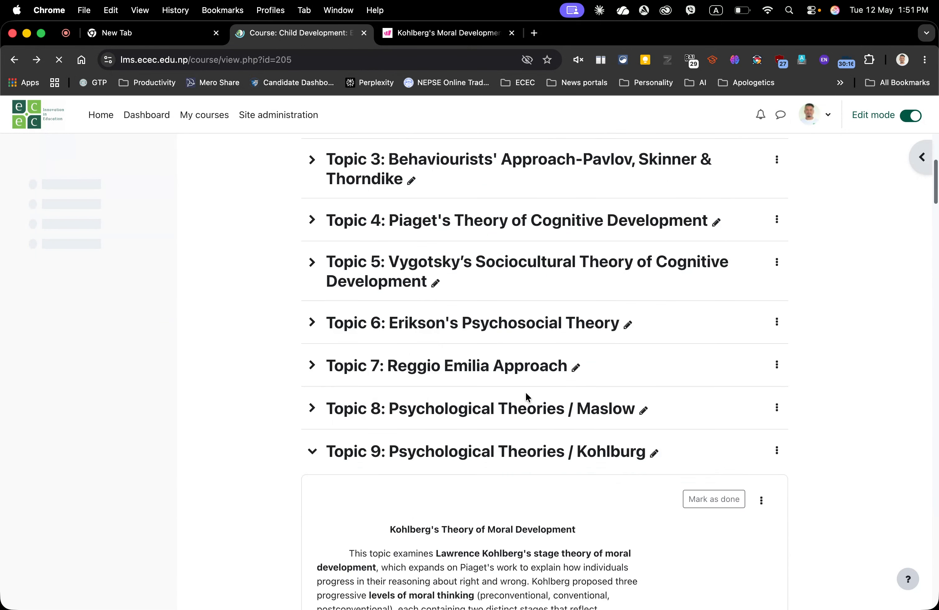
scroll(527, 394, "up", 4)
scroll(526, 394, "up", 2)
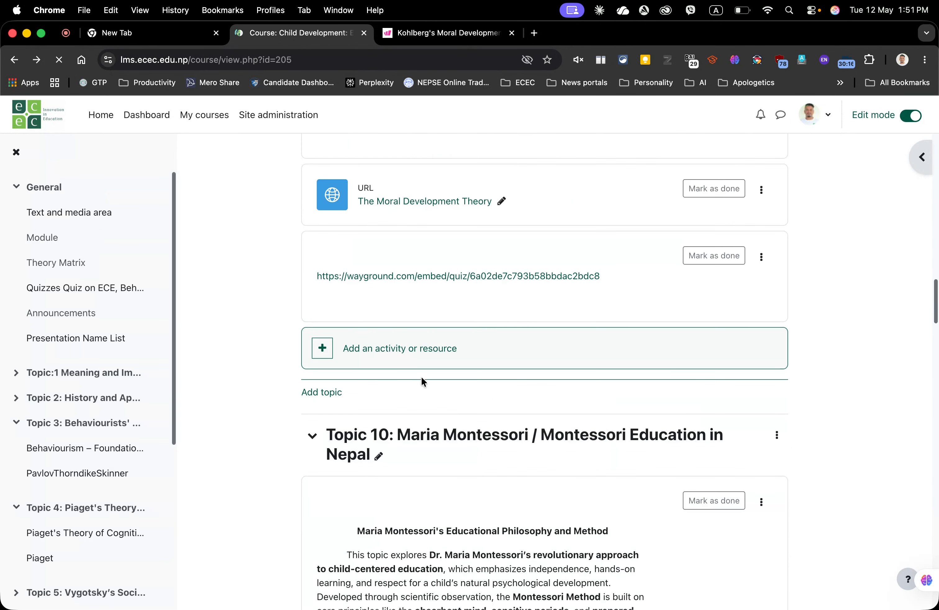
left_click(417, 348)
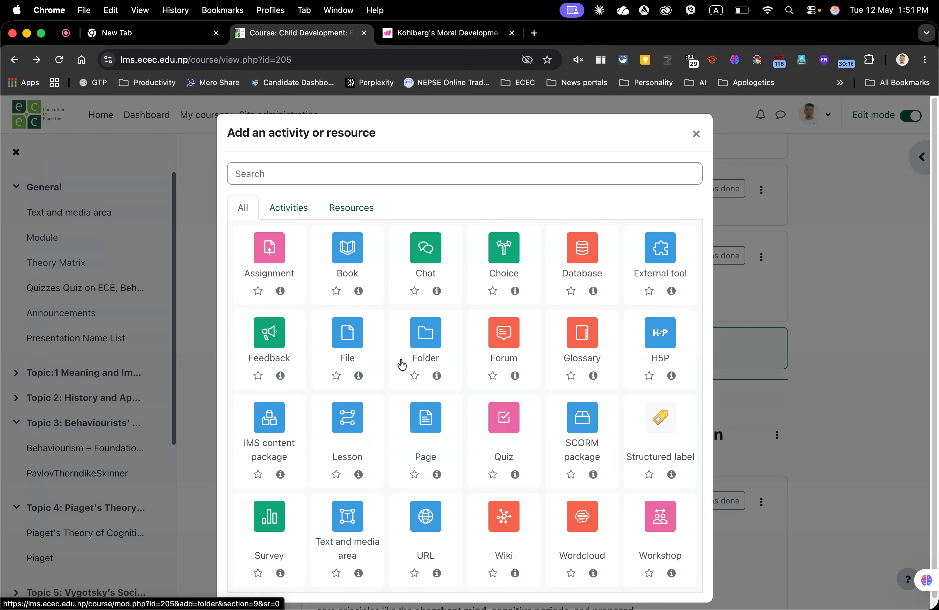
left_click(352, 521)
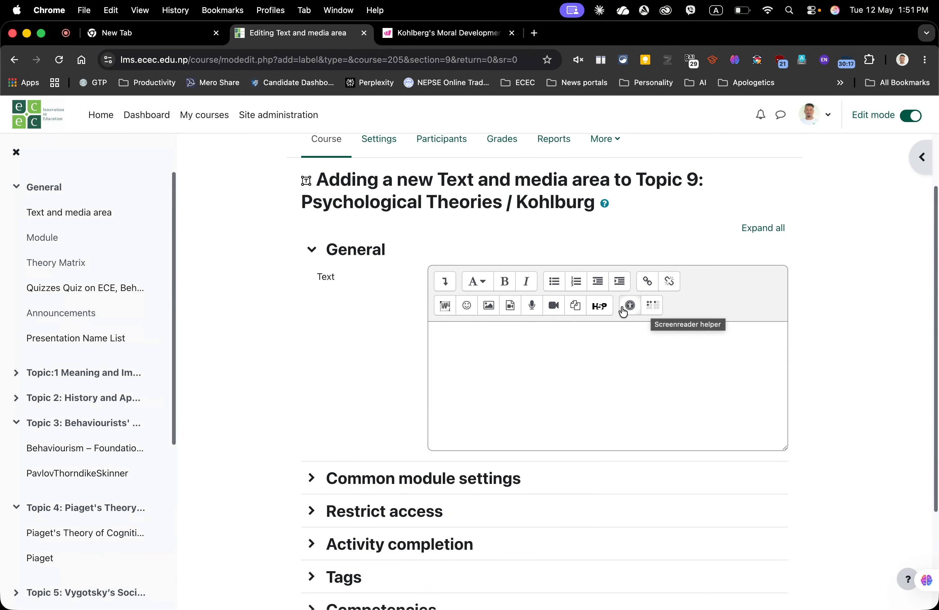
Step: Switch the editor to HTML source view, replace its code with the pasted Wayground embed code, and save
left_click(454, 286)
left_click(444, 284)
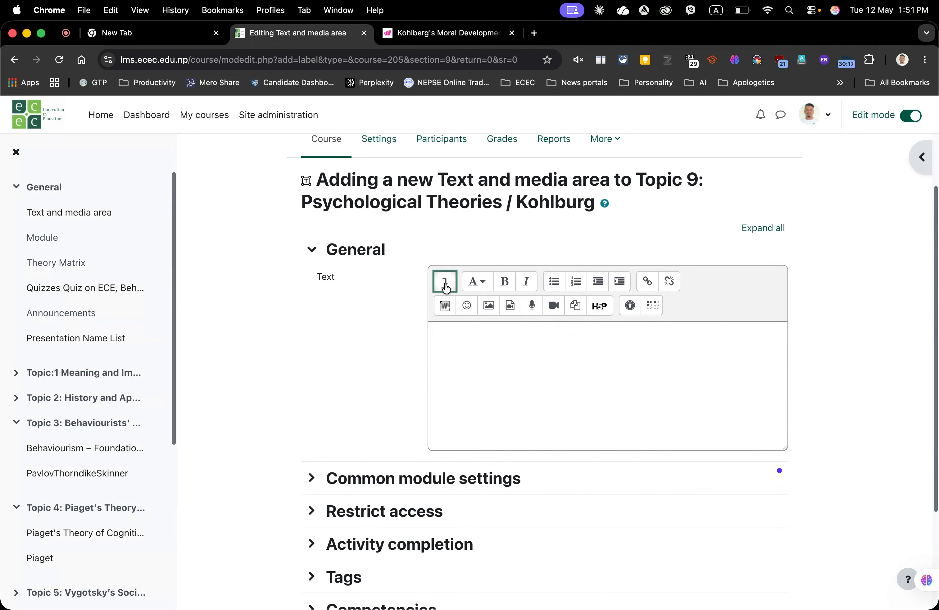
left_click(444, 286)
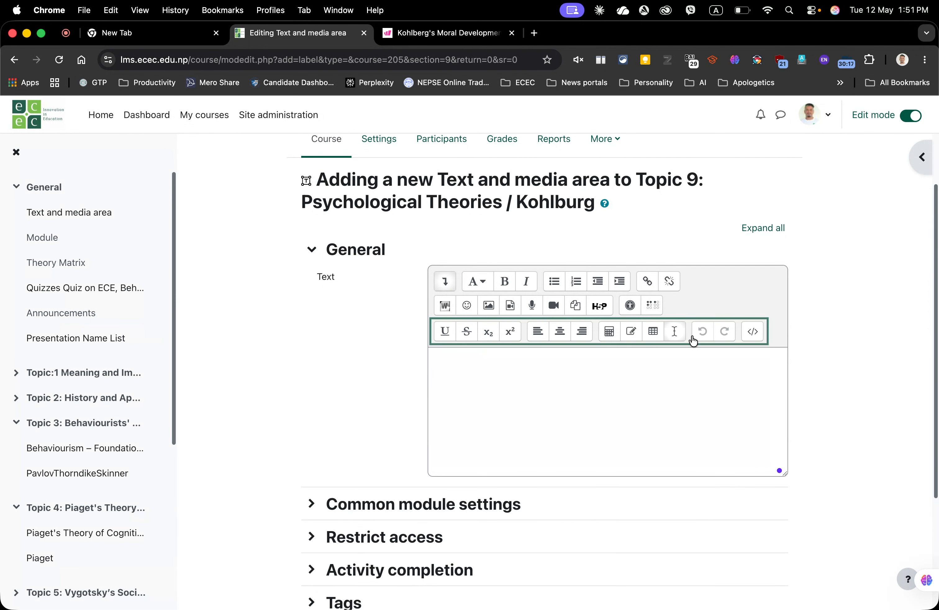
left_click(753, 335)
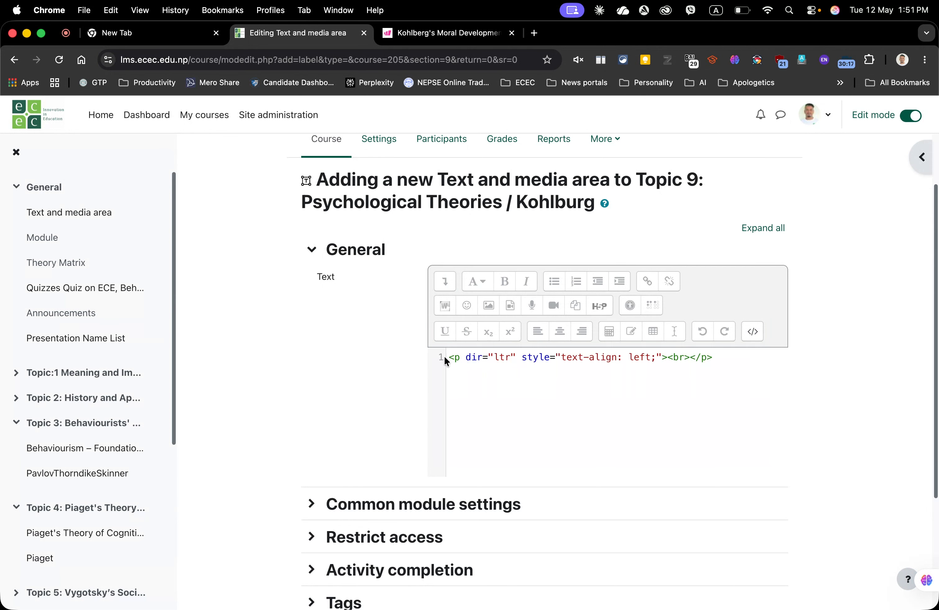
left_click_drag(449, 357, 815, 358)
left_click(816, 353)
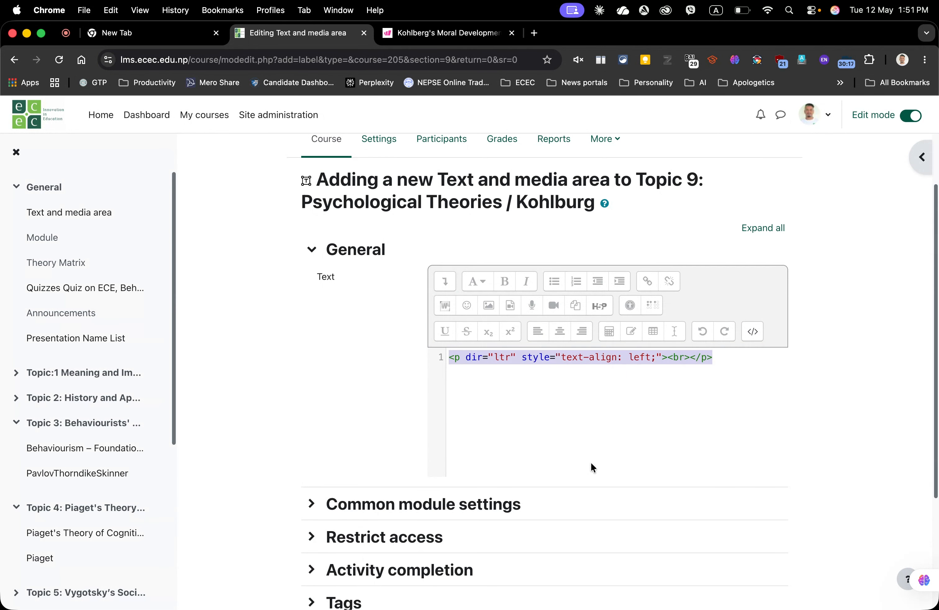
key("super+v")
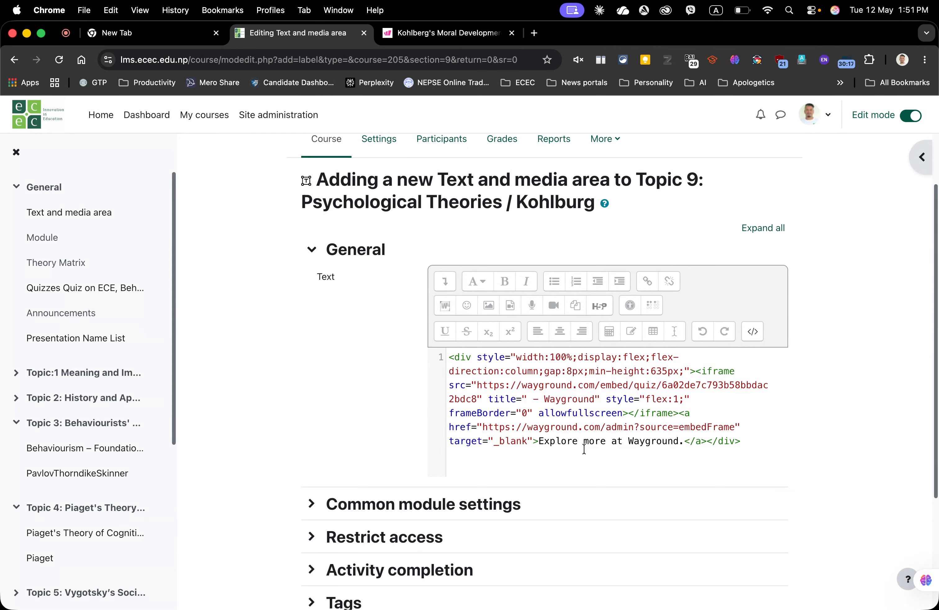
scroll(582, 447, "down", 5)
left_click(469, 533)
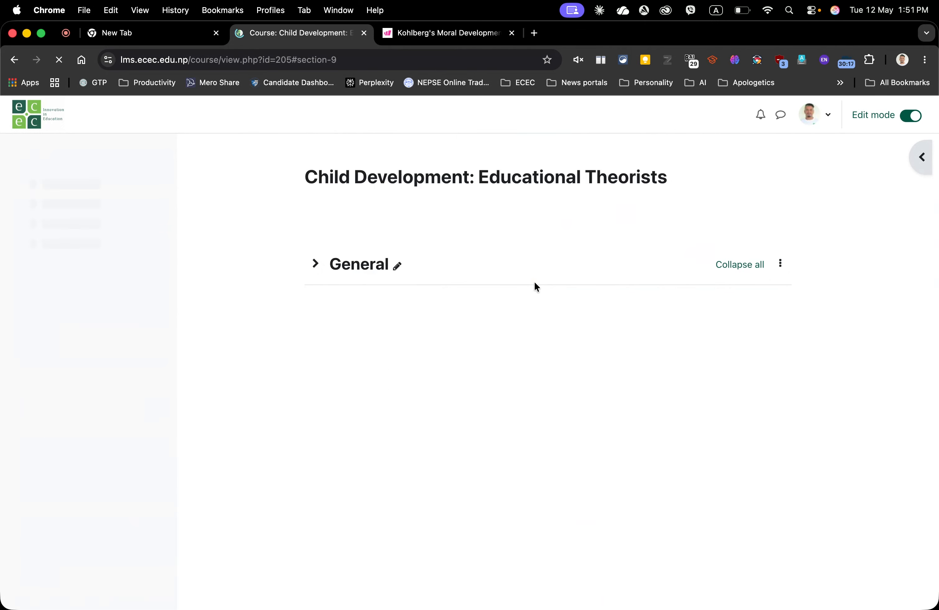
Step: Start the embedded Kohlberg's Moral Development Quiz from its Play now button in Topic 9
scroll(521, 282, "down", 20)
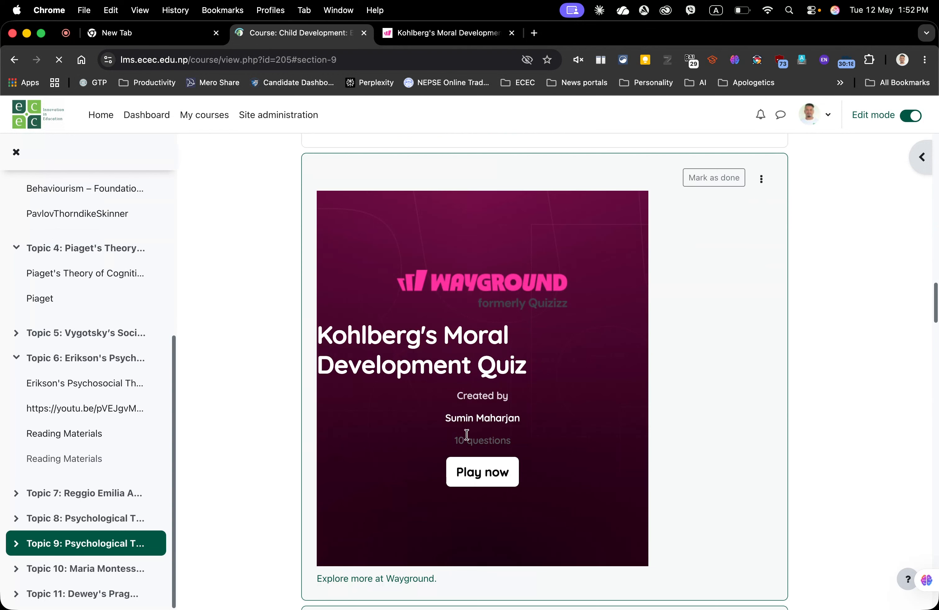
scroll(483, 367, "up", 4)
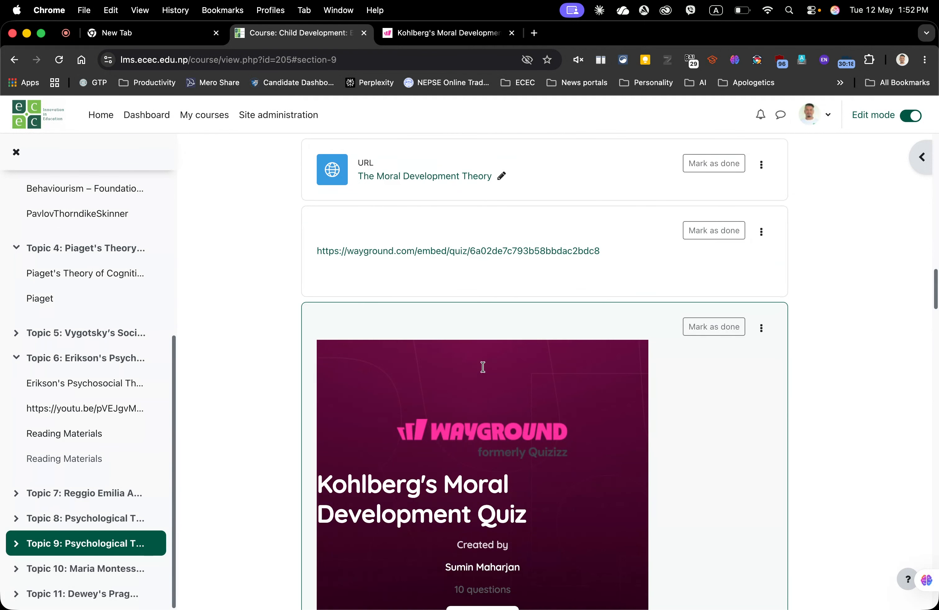
scroll(483, 367, "down", 4)
scroll(468, 208, "up", 4)
scroll(468, 208, "down", 5)
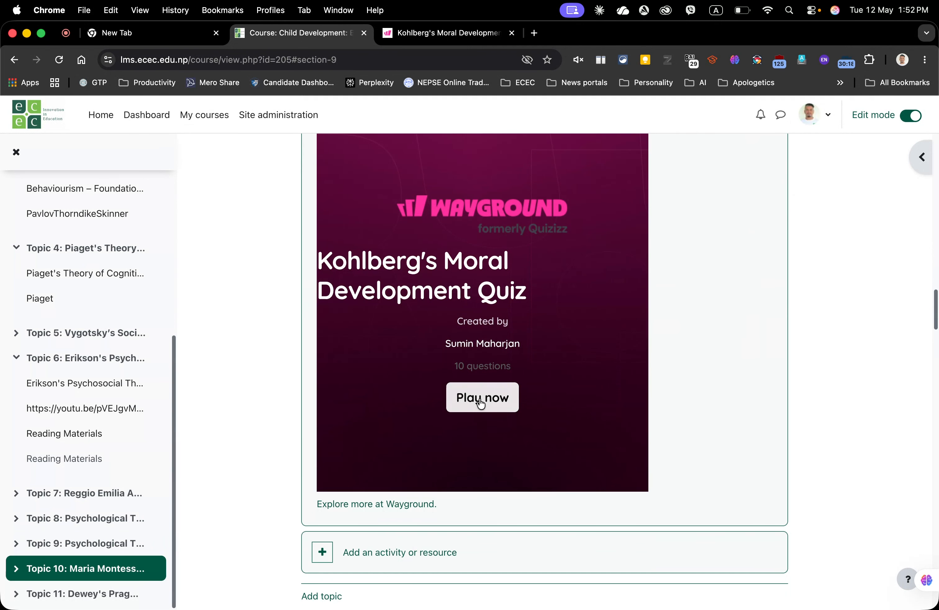
left_click(478, 398)
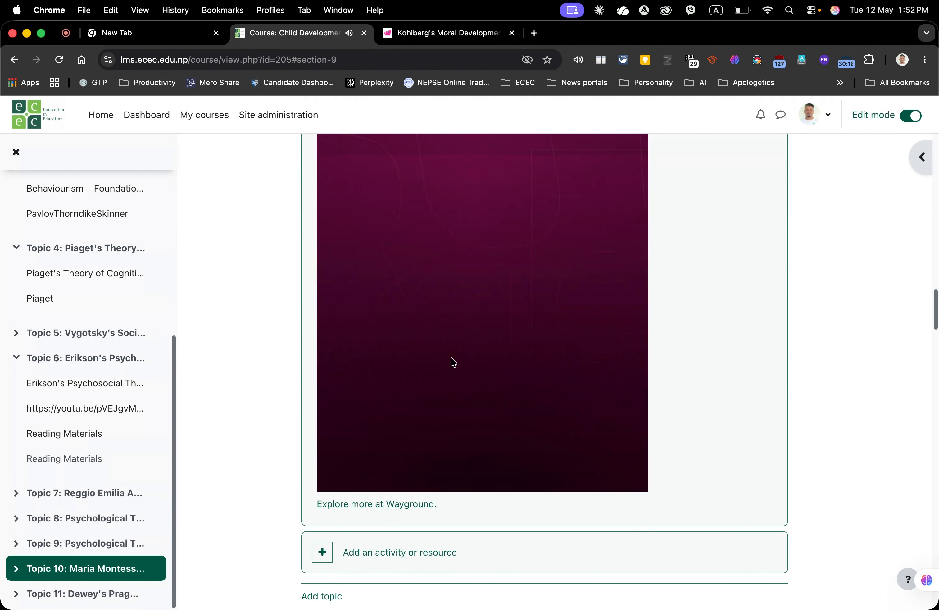
Step: Scroll through the embedded quiz's first question and its answer options, then navigate back
scroll(474, 304, "down", 5)
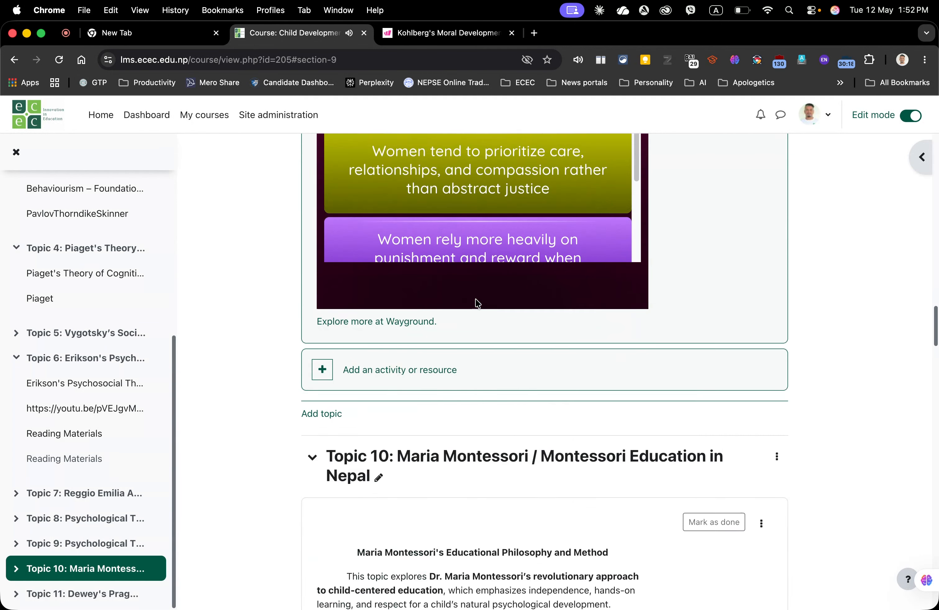
scroll(478, 304, "up", 3)
scroll(554, 273, "up", 1)
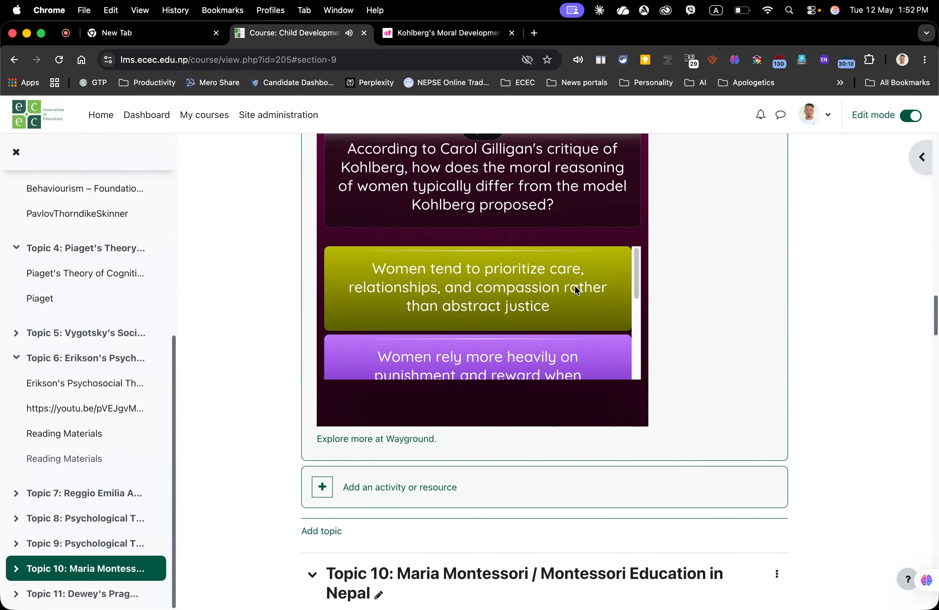
scroll(578, 289, "down", 2)
scroll(554, 287, "up", 5)
scroll(515, 313, "up", 1)
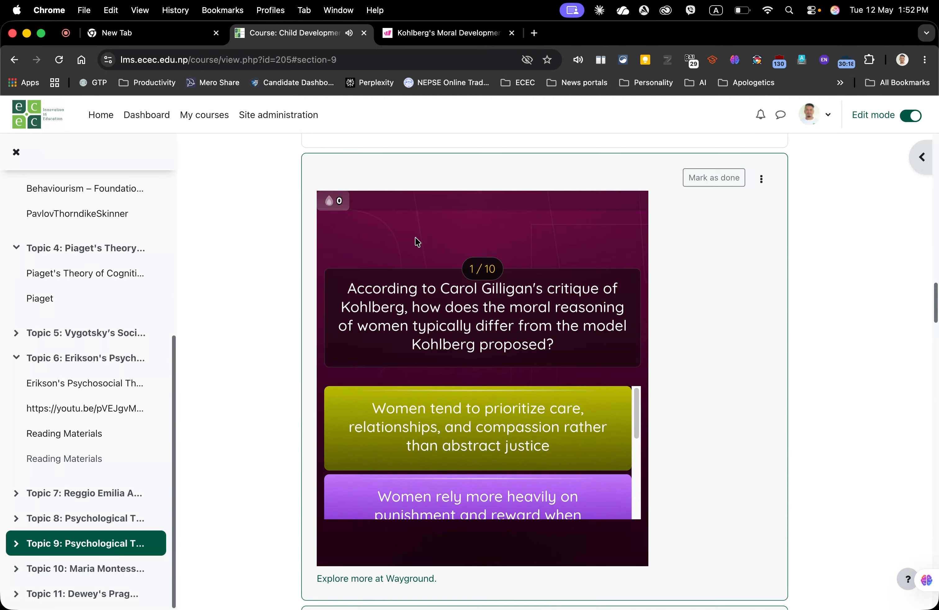
scroll(515, 395, "down", 4)
scroll(491, 390, "down", 10)
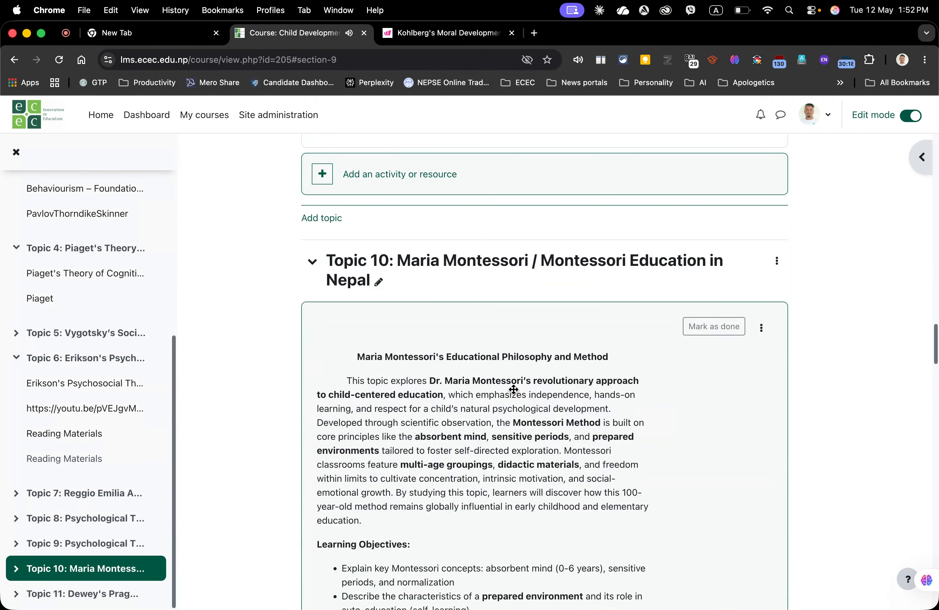
scroll(514, 389, "up", 8)
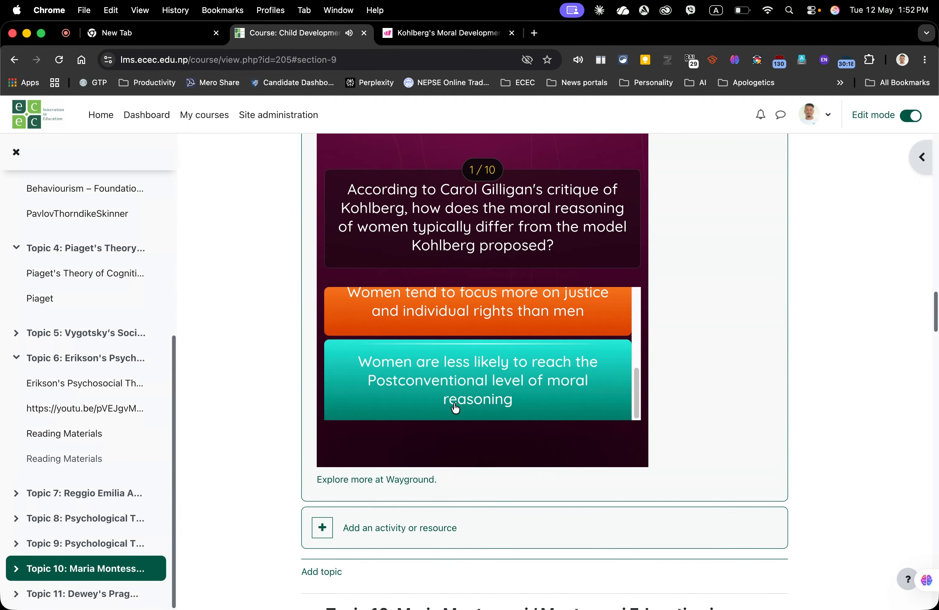
scroll(720, 246, "up", 3)
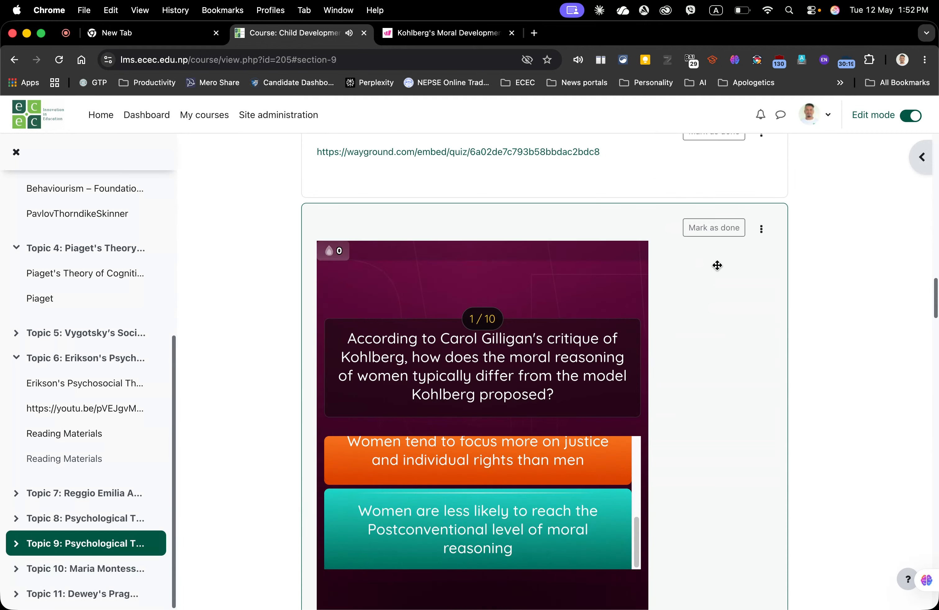
left_click(17, 63)
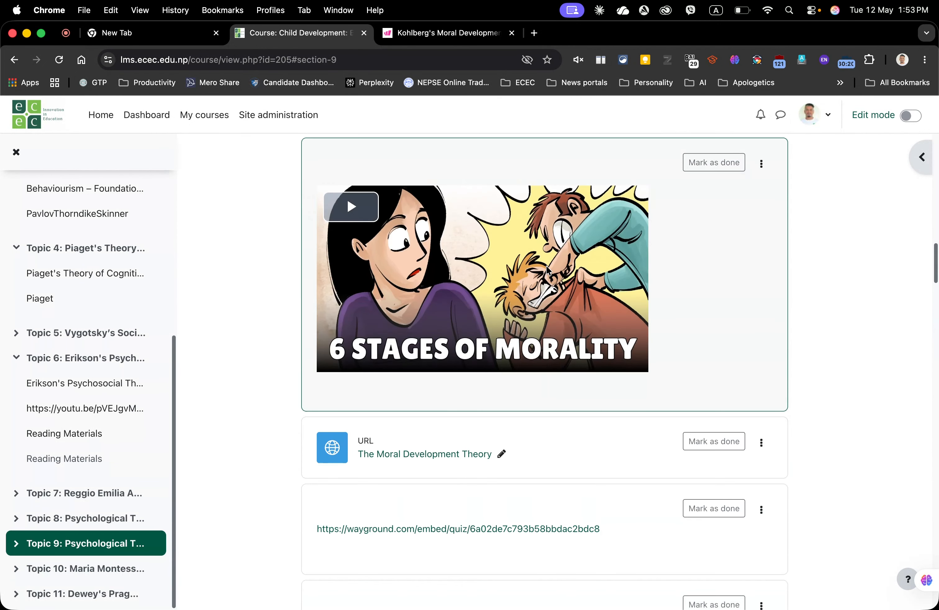